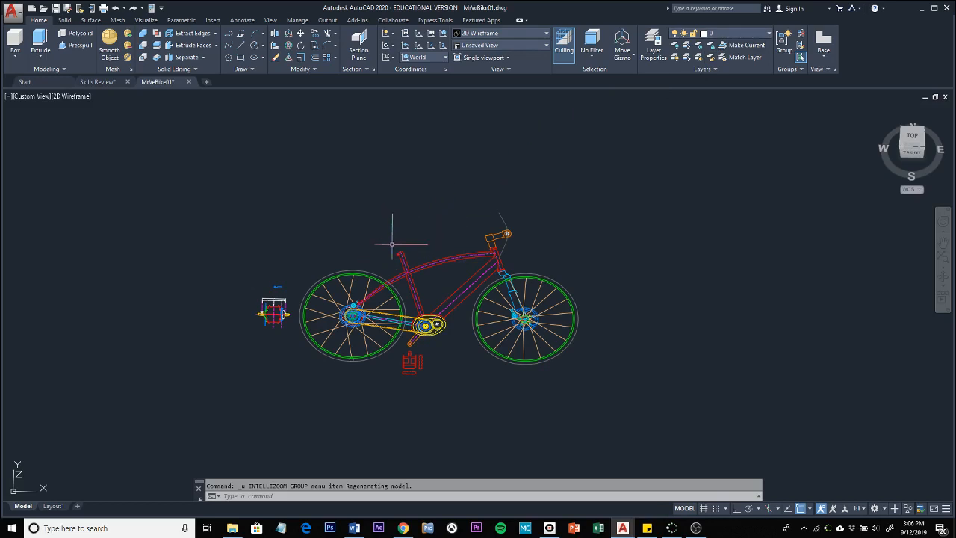
Turn on the Seat, Seatclamp, Seatframe and Seatpost layers
left_click(767, 36)
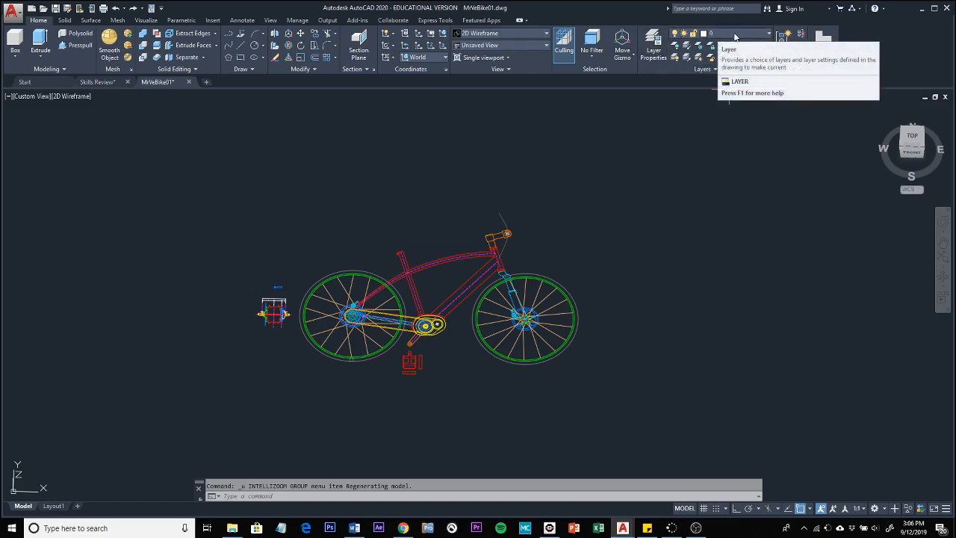
left_click(770, 35)
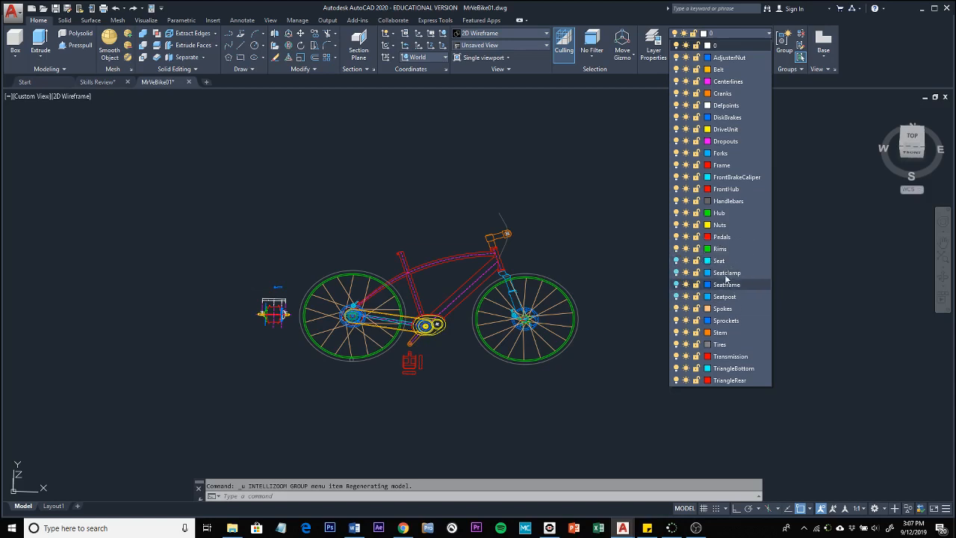
left_click(677, 263)
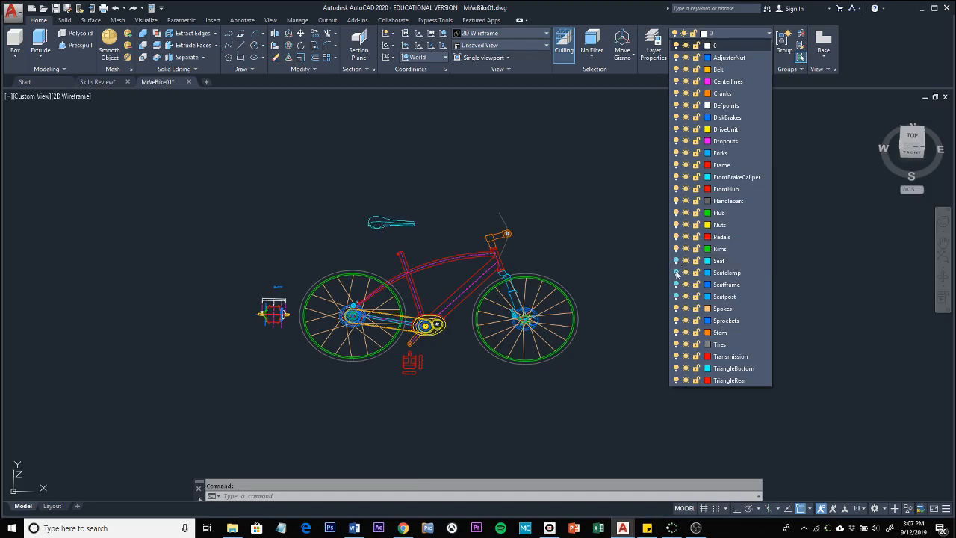
left_click(676, 274)
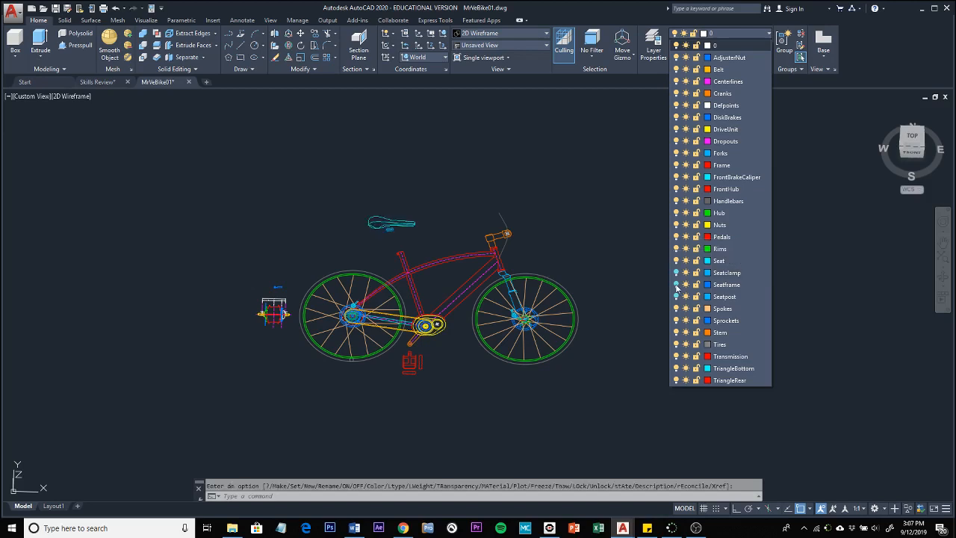
left_click(677, 285)
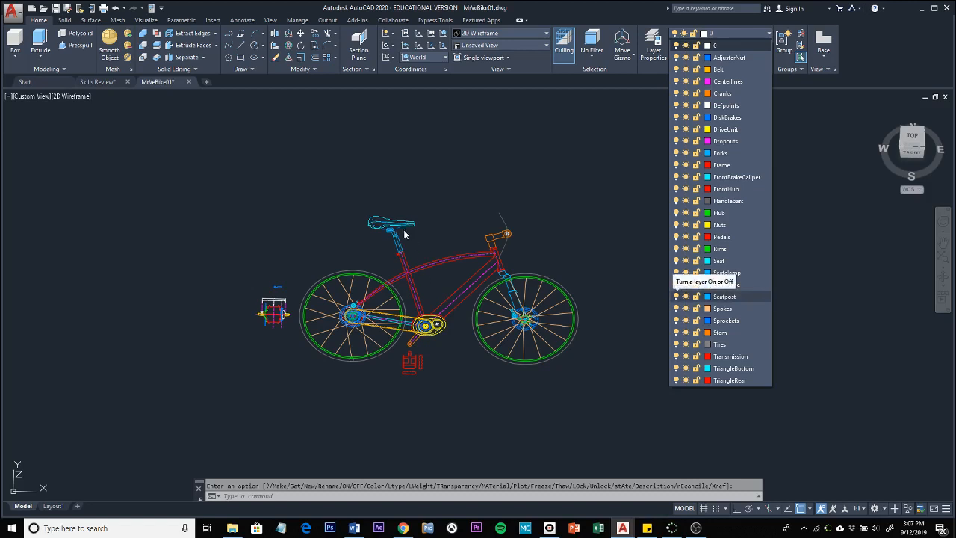
left_click(676, 297)
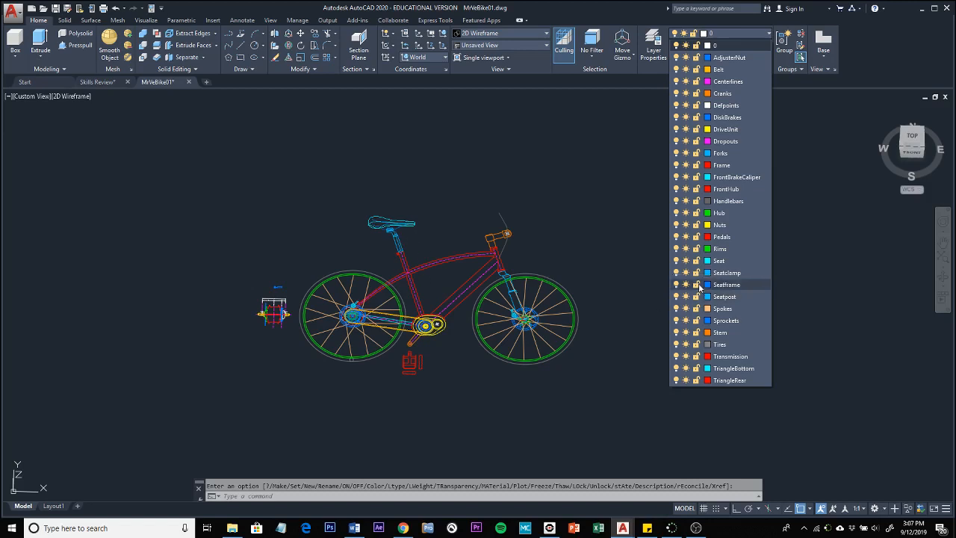
left_click(741, 33)
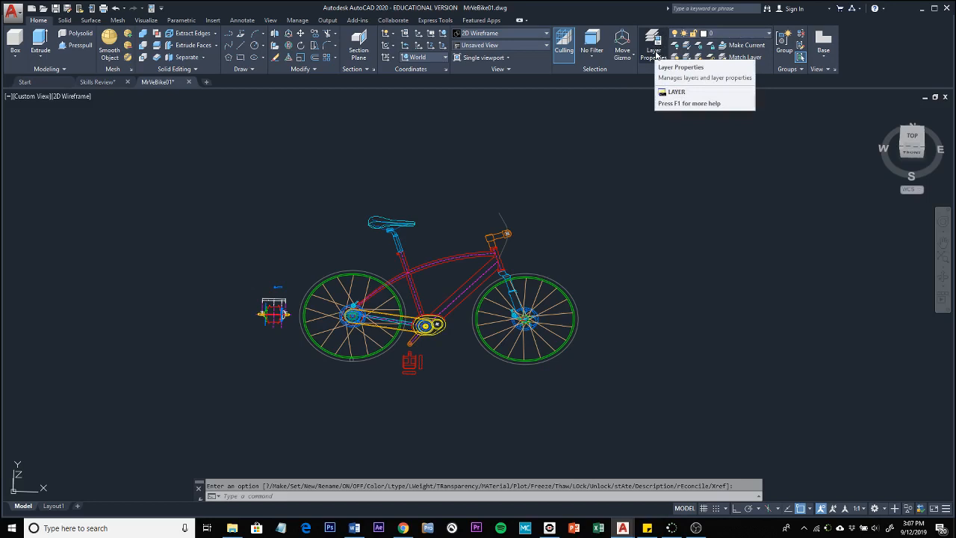
Create a new layer named 3D Frame and assign it index color 50 (yellow)
left_click(655, 53)
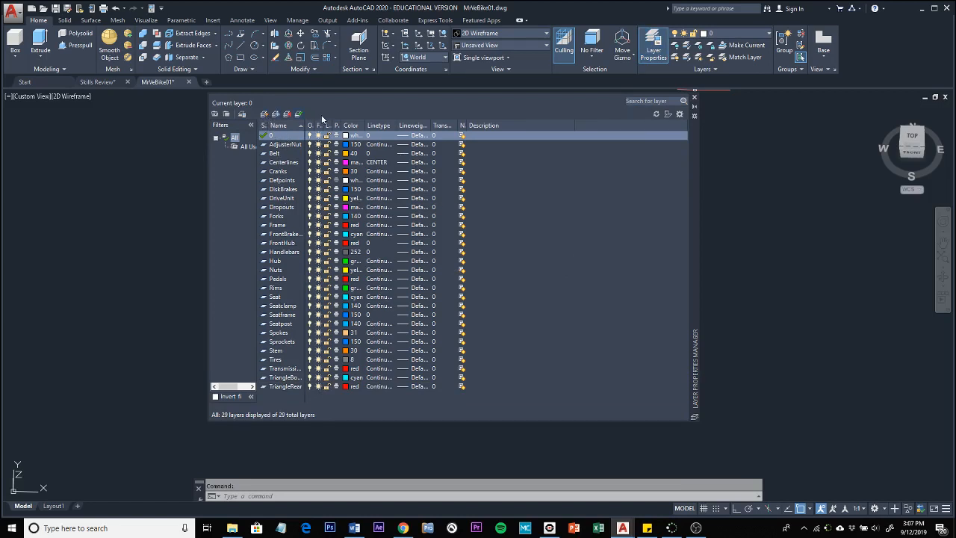
left_click(265, 114)
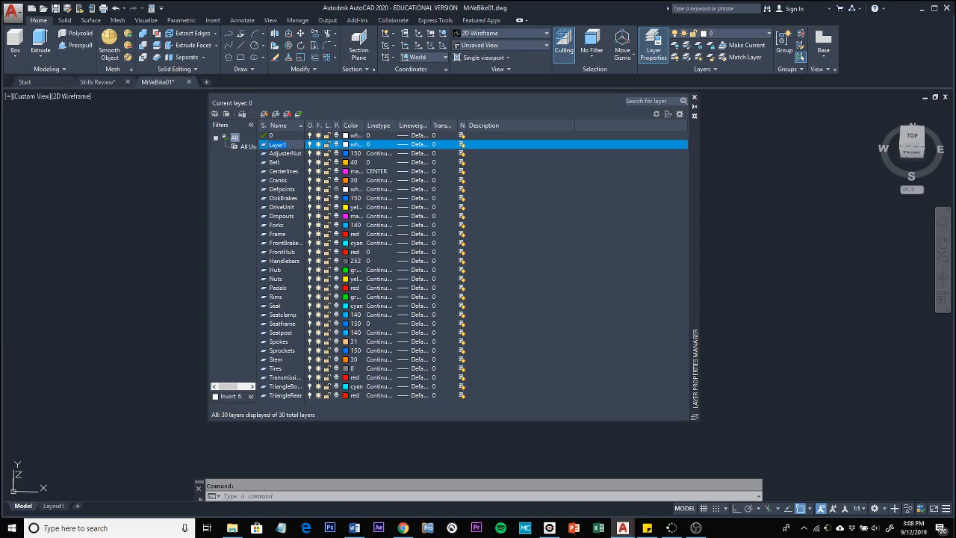
type("S")
key("Return")
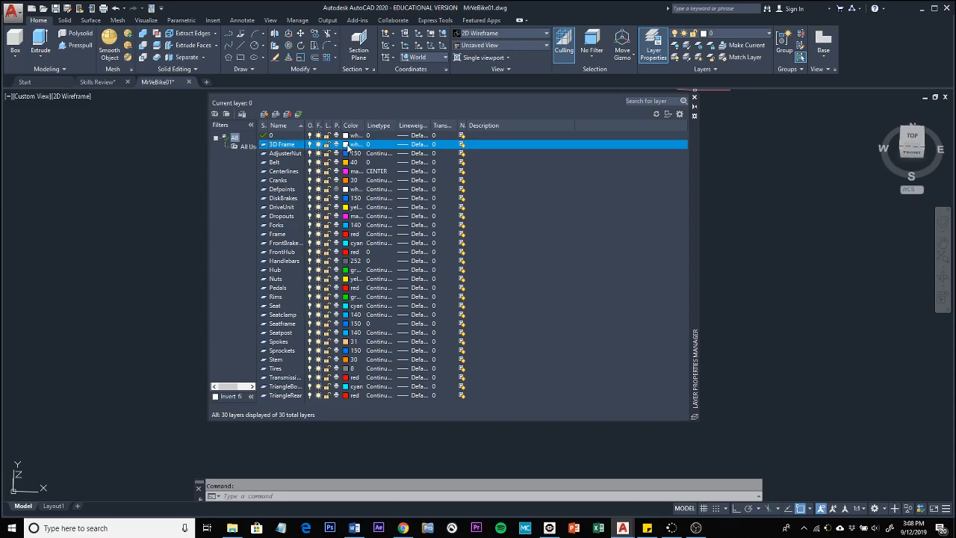
left_click(347, 146)
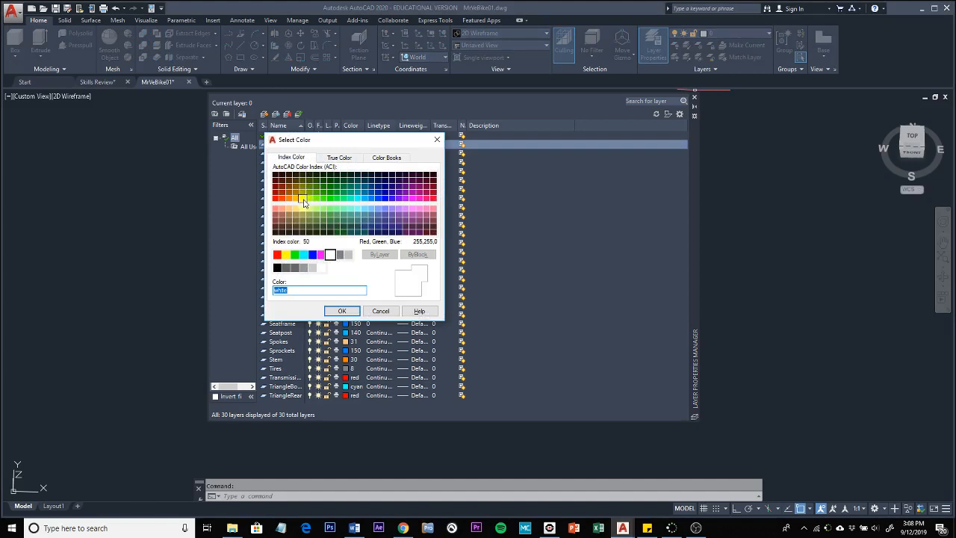
left_click(303, 200)
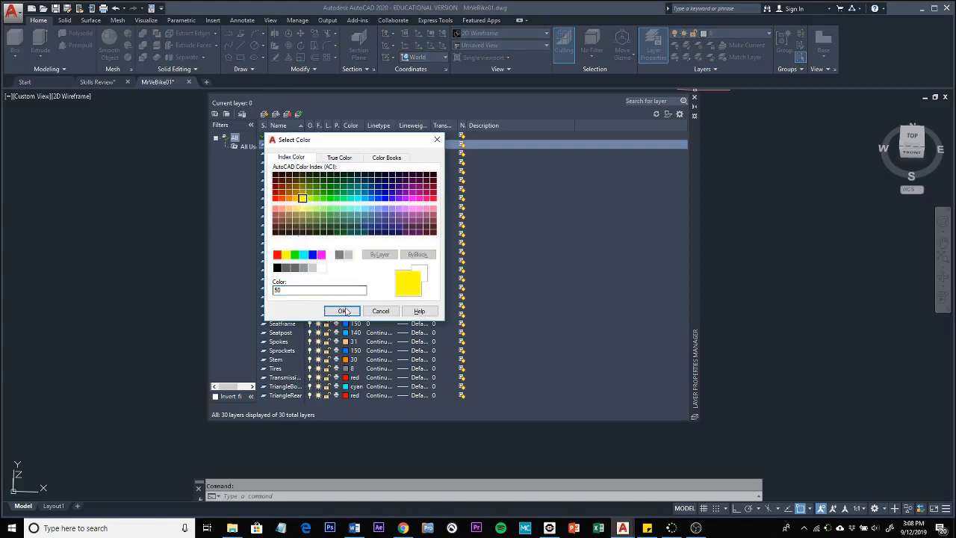
left_click(356, 313)
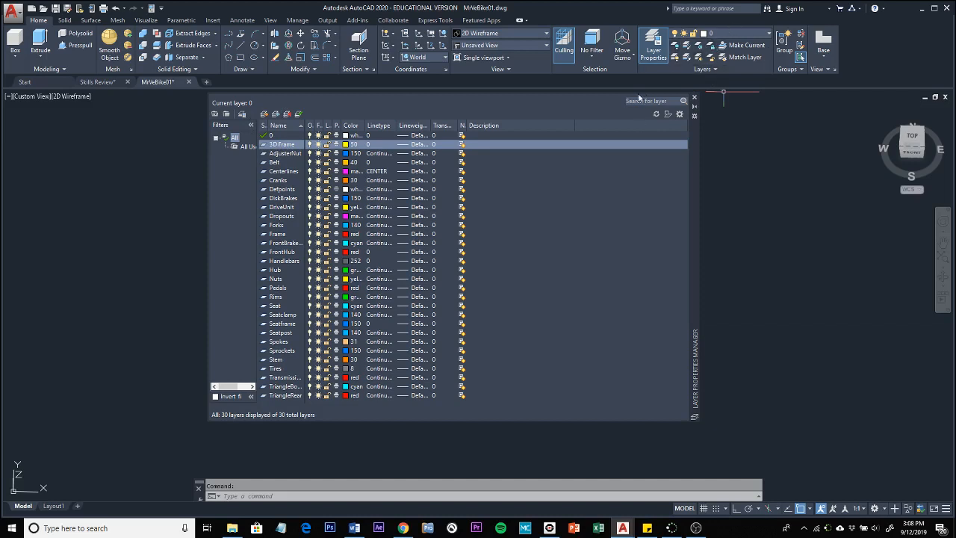
left_click(695, 100)
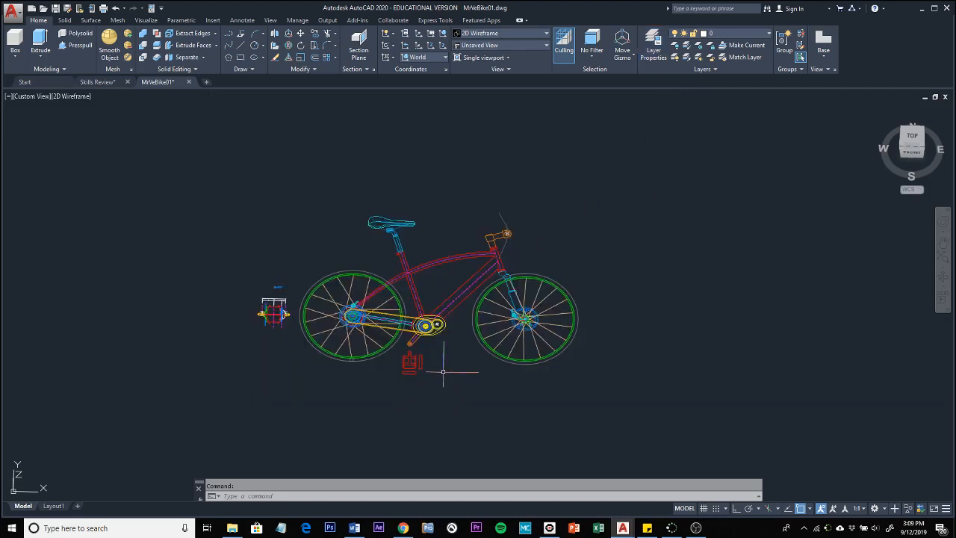
Move the curved red shell spline over the drive unit from the Frame layer to the 3D Frame layer
middle_click_drag(476, 346, 466, 339, "shift")
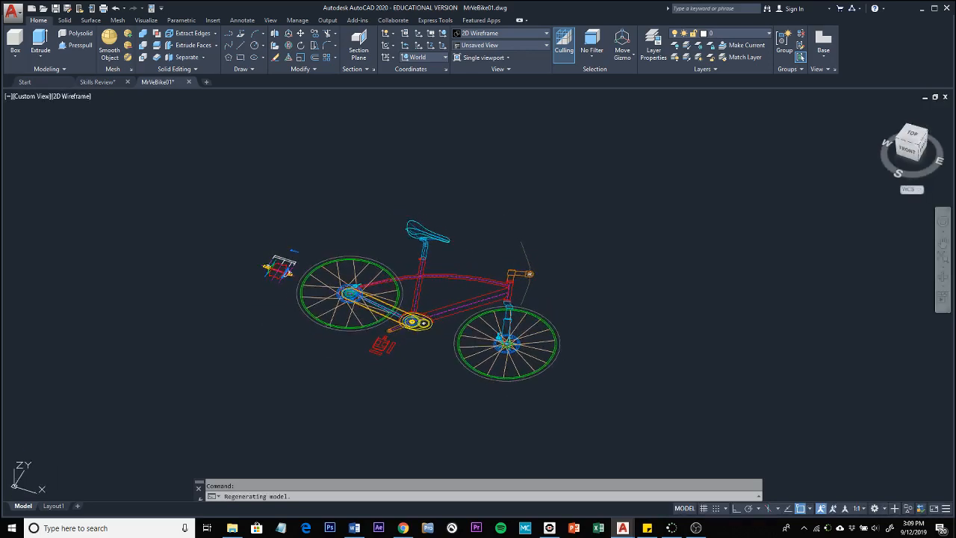
scroll(466, 339, "up", 5)
scroll(466, 339, "up", 3)
scroll(728, 338, "down", 3)
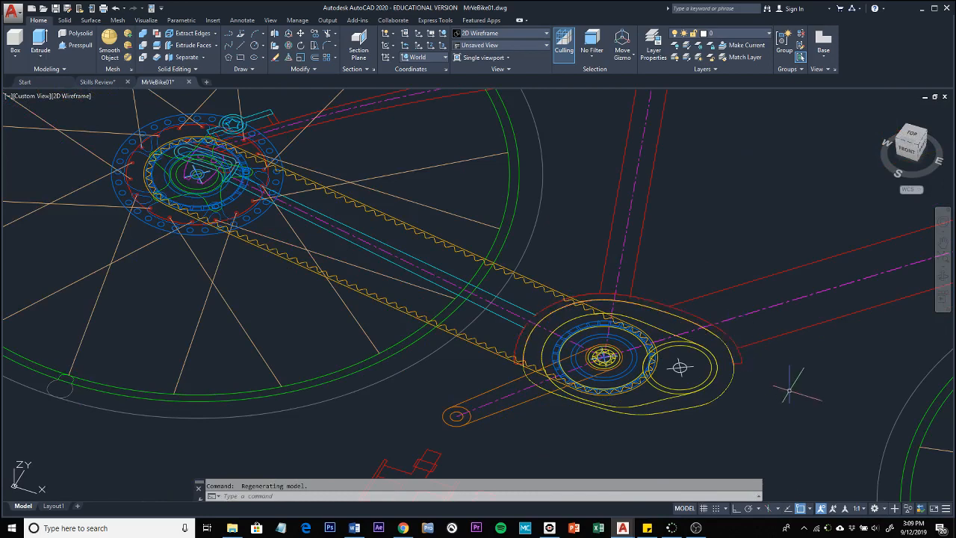
mouse_move(794, 389)
middle_mouse_down()
mouse_move(595, 364)
mouse_move(570, 331)
middle_mouse_up()
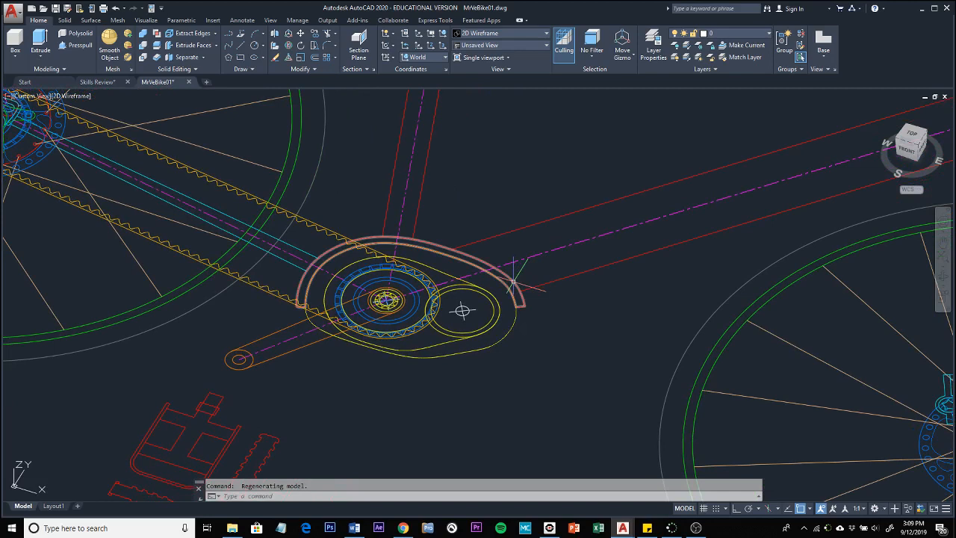
mouse_move(514, 283)
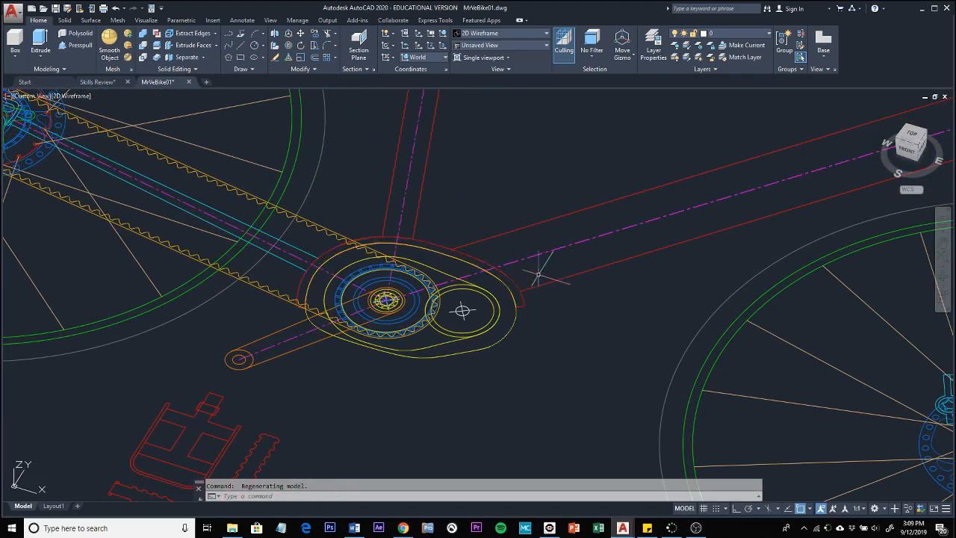
left_click(515, 283)
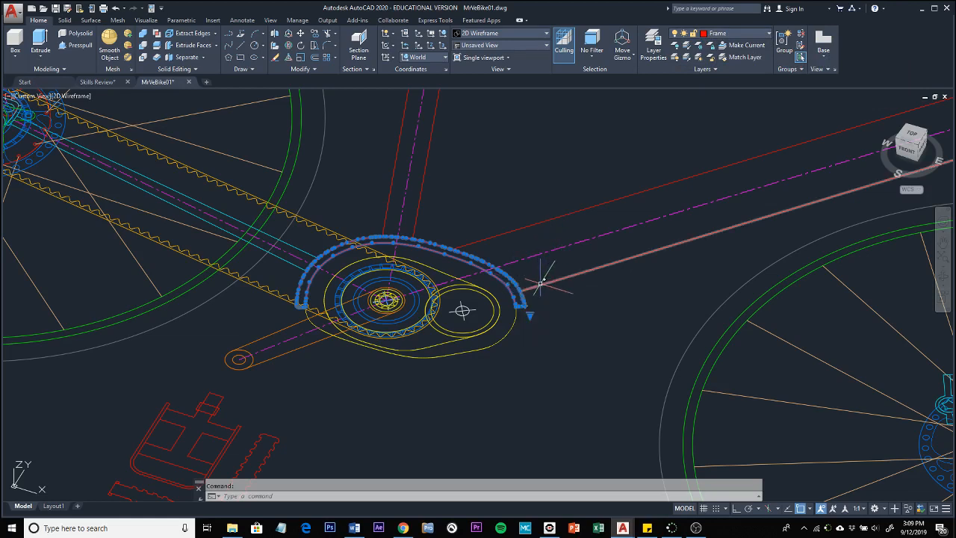
left_click(769, 36)
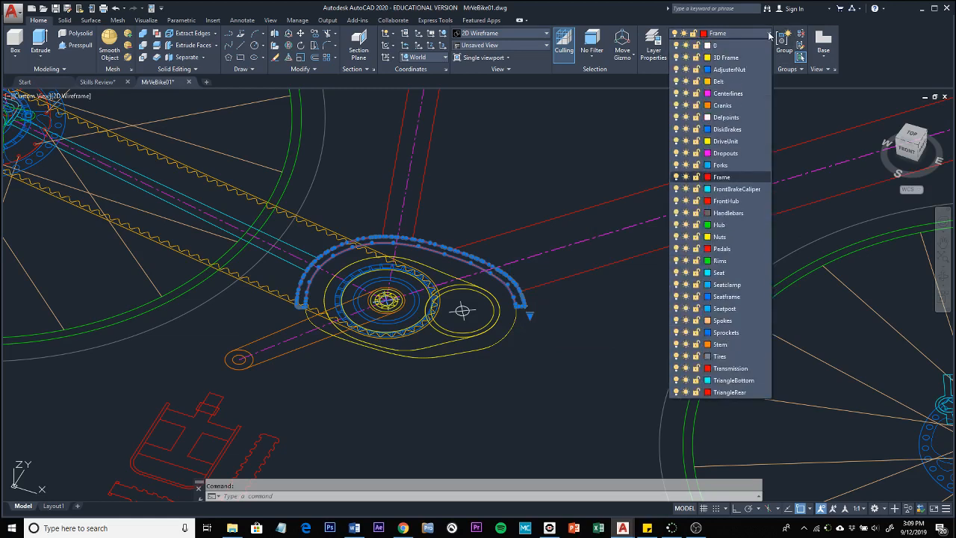
left_click(722, 61)
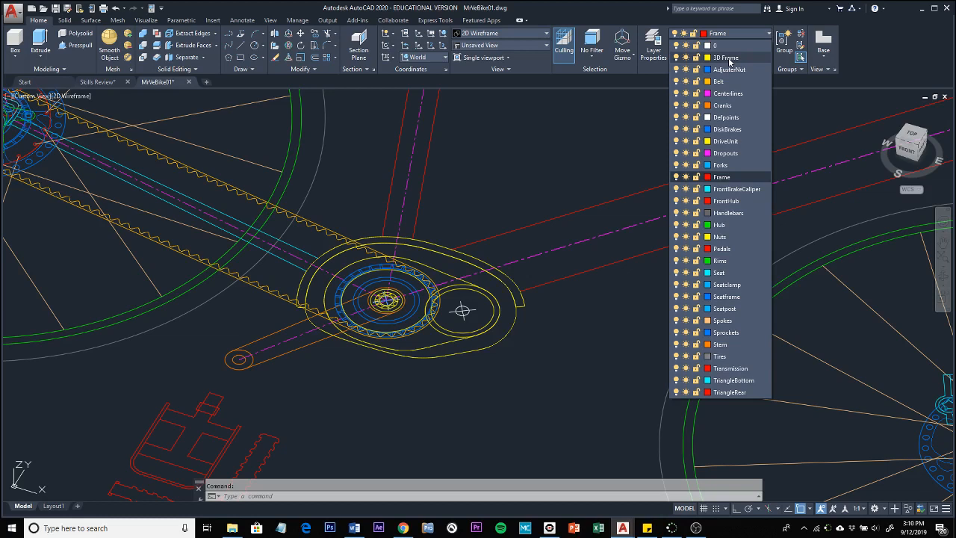
left_click(727, 58)
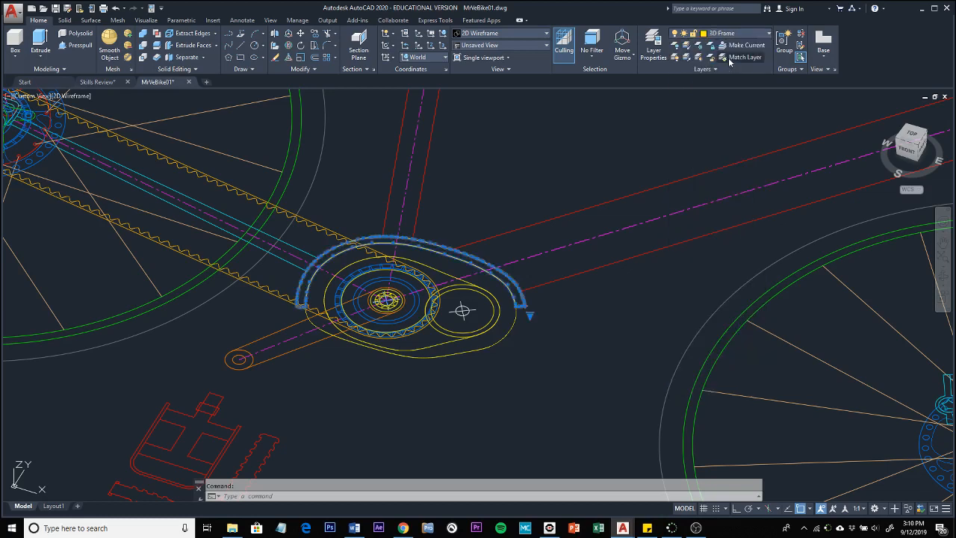
left_click(596, 366)
key("Escape")
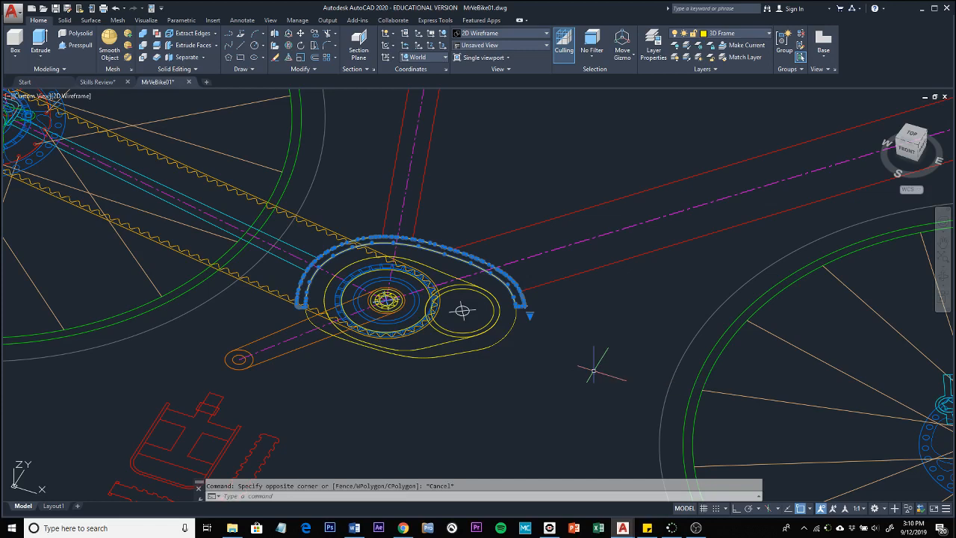
key("Escape")
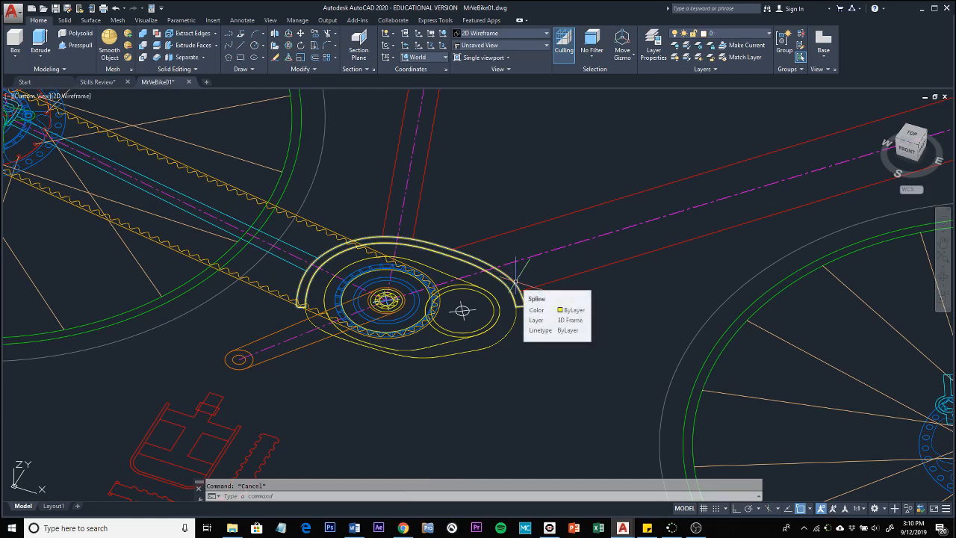
Select the curved shell spline above the drive unit to check its layer assignment, and clear the selection
left_click(515, 283)
mouse_move(517, 283)
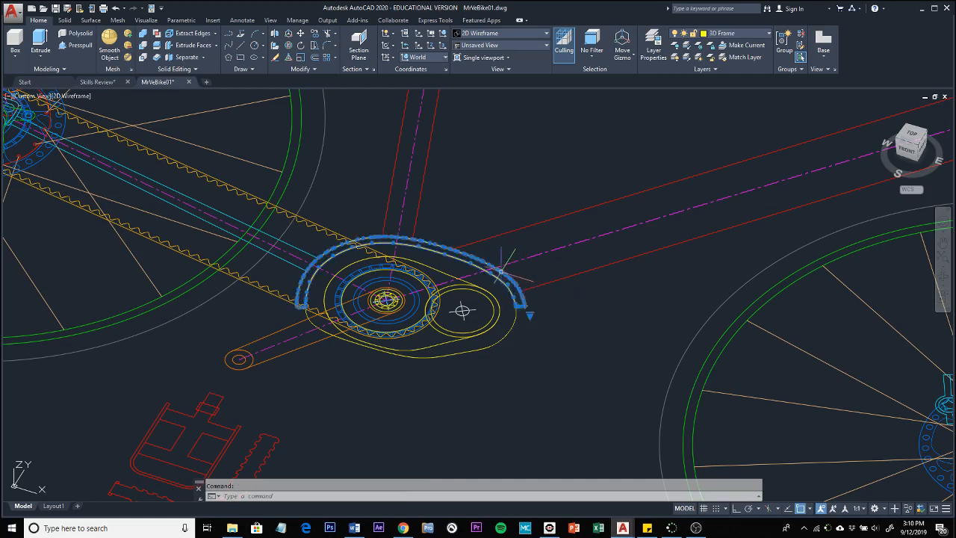
left_click(744, 36)
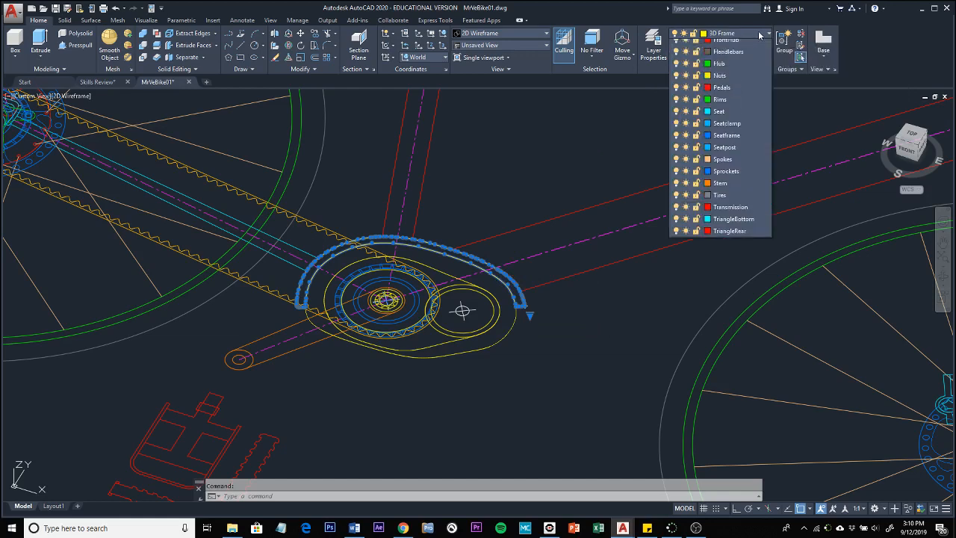
left_click(769, 35)
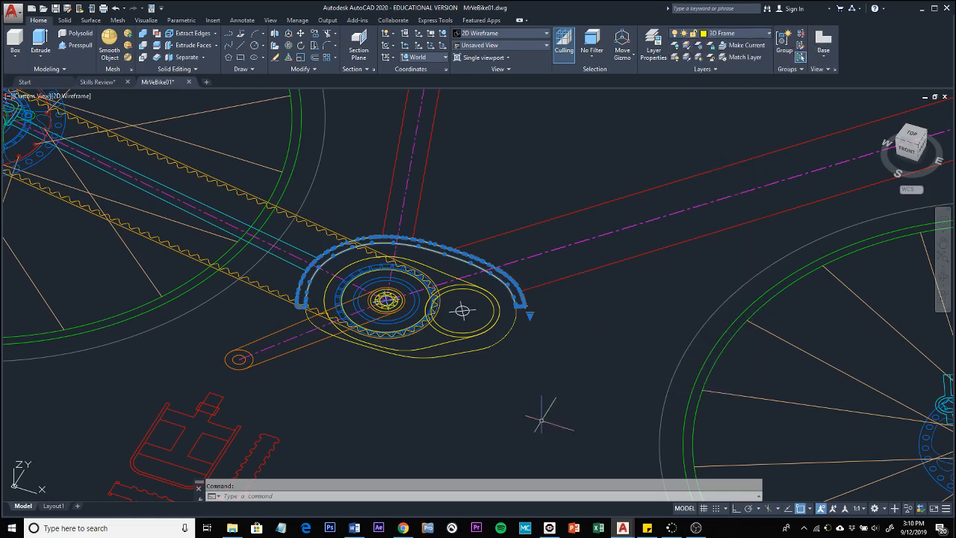
key("Escape")
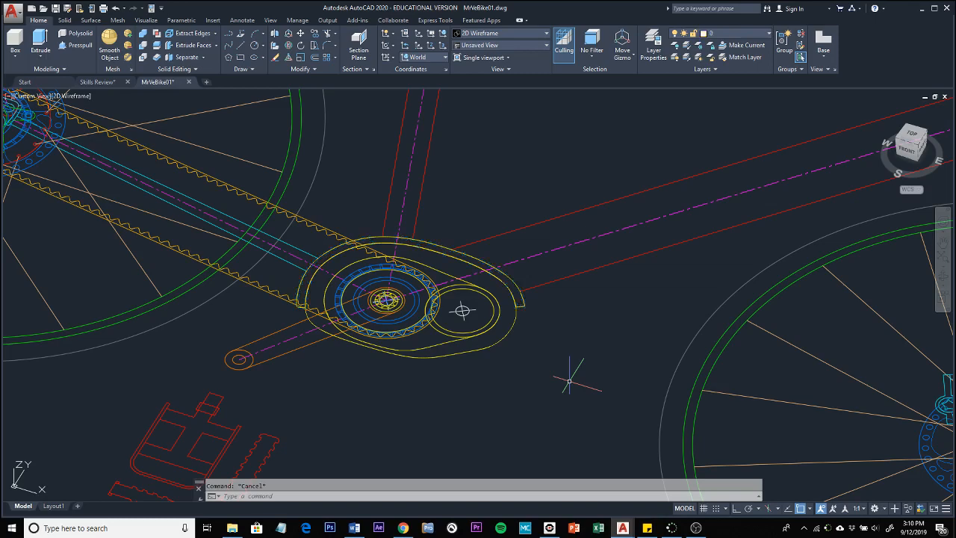
Isolate the 3D Frame, Frame and Centerlines layers by picking the shell spline, a seat tube edge and the seat tube centerline
middle_click_drag(612, 353, 590, 330, "shift")
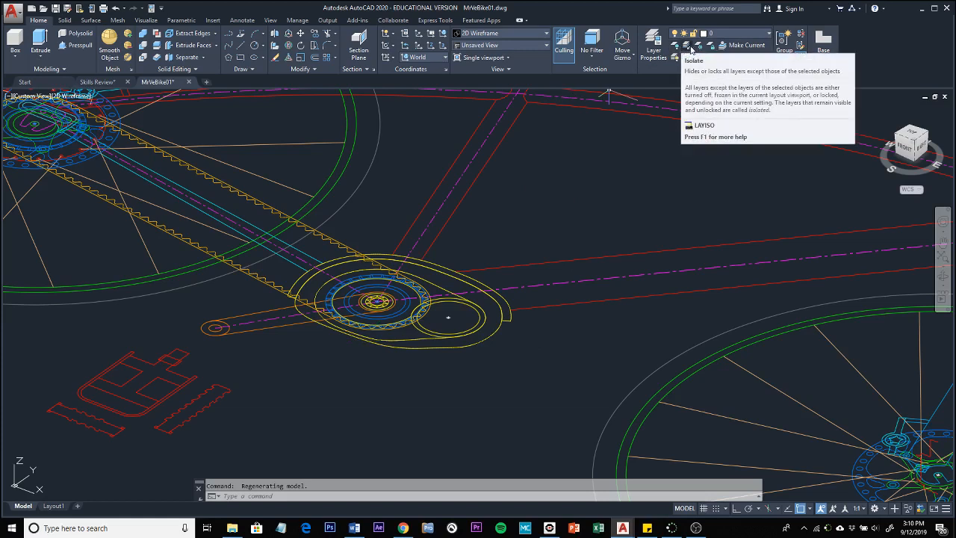
left_click(691, 49)
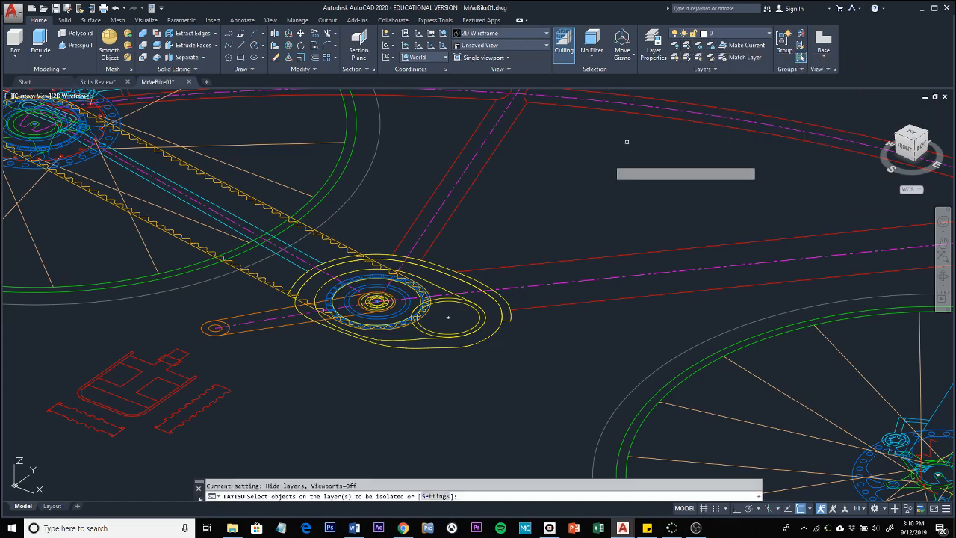
left_click(442, 265)
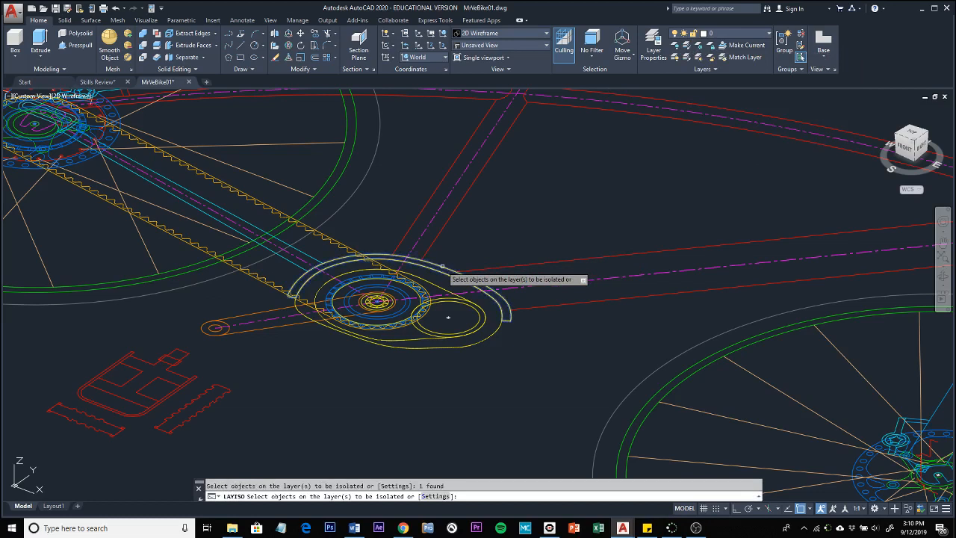
left_click(446, 224)
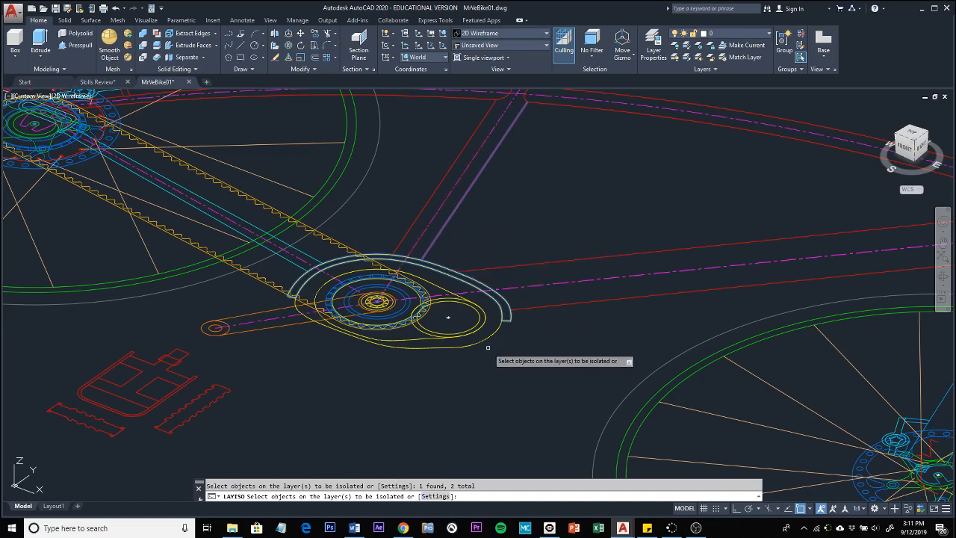
left_click(430, 221)
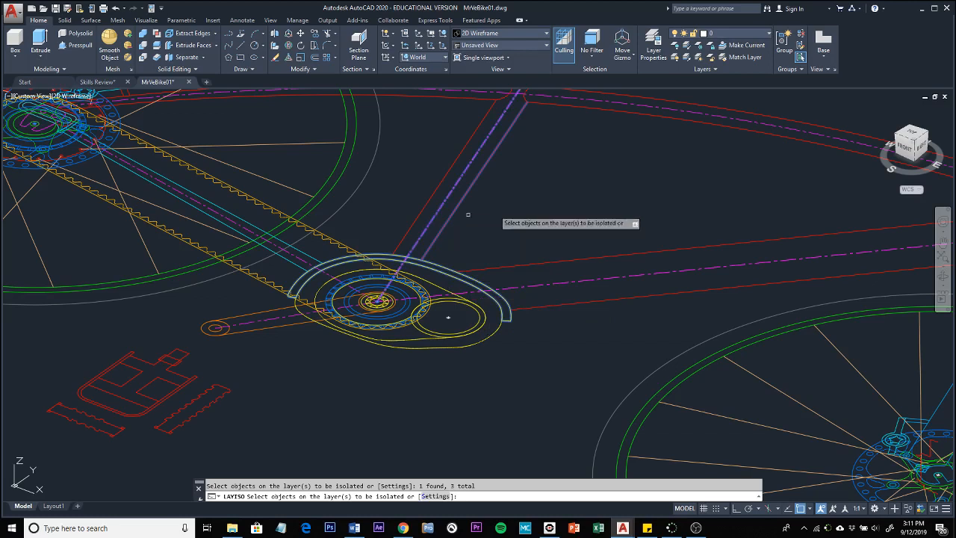
key("Return")
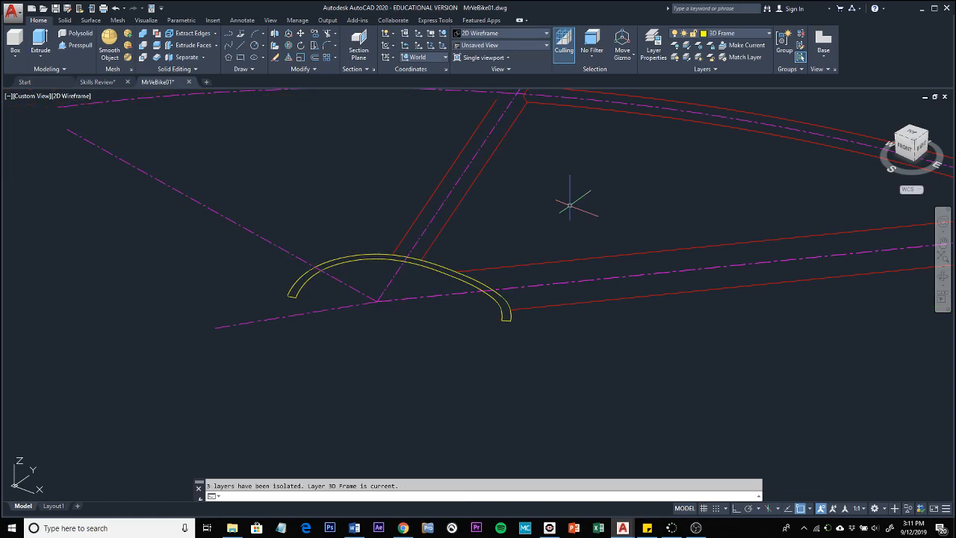
scroll(570, 205, "down", 2)
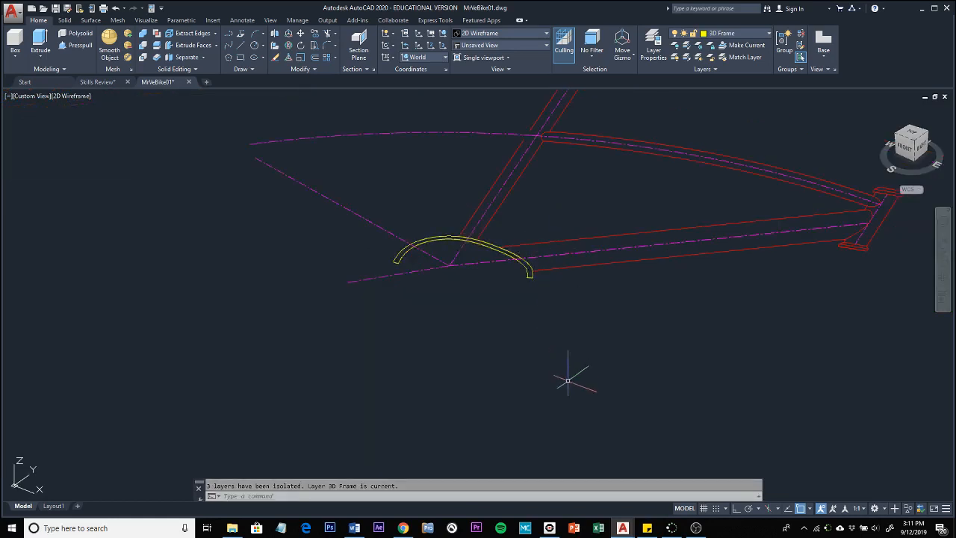
Extrude the yellow curved shell spline over the drive unit as a surface with a height of 17
middle_click_drag(568, 380, 556, 351, "shift")
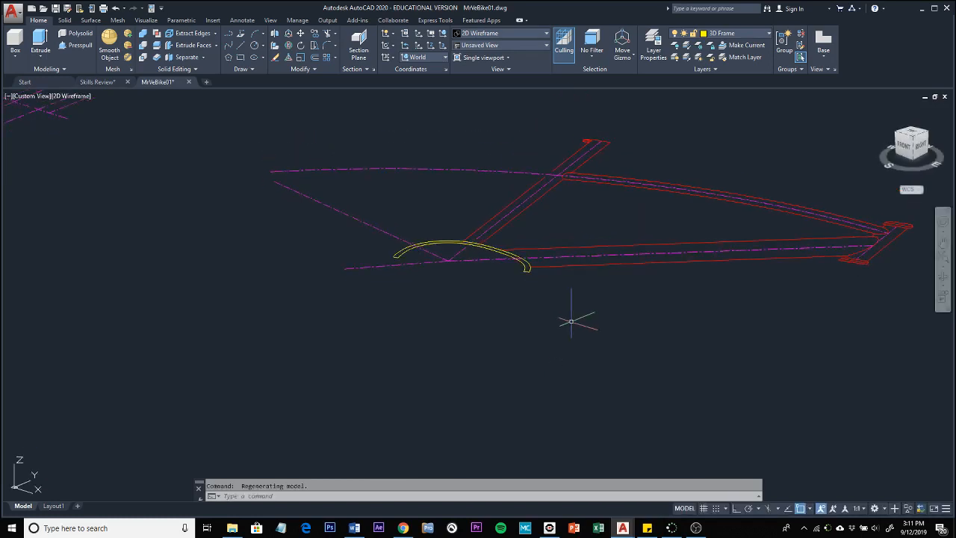
mouse_move(576, 321)
middle_mouse_down()
mouse_move(499, 384)
mouse_move(438, 384)
middle_mouse_up()
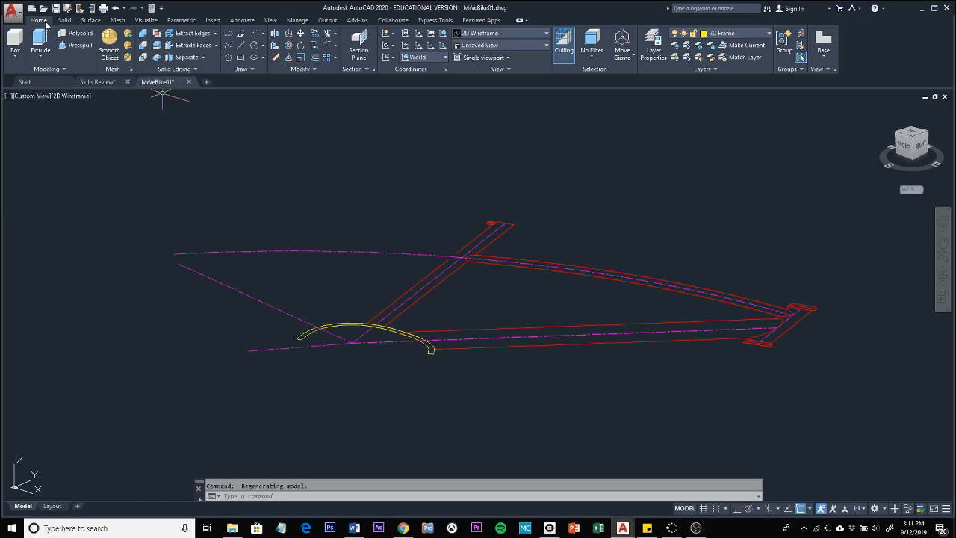
left_click(90, 20)
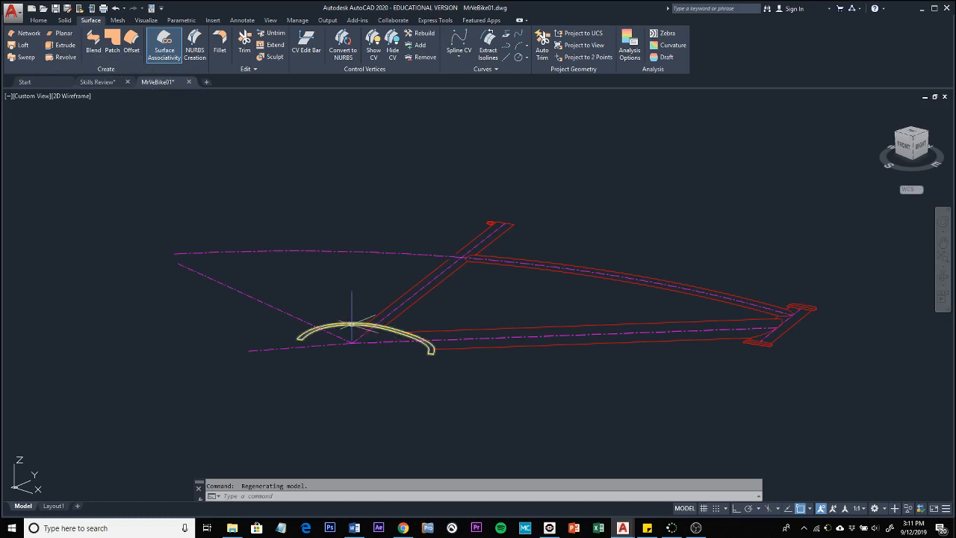
left_click(65, 46)
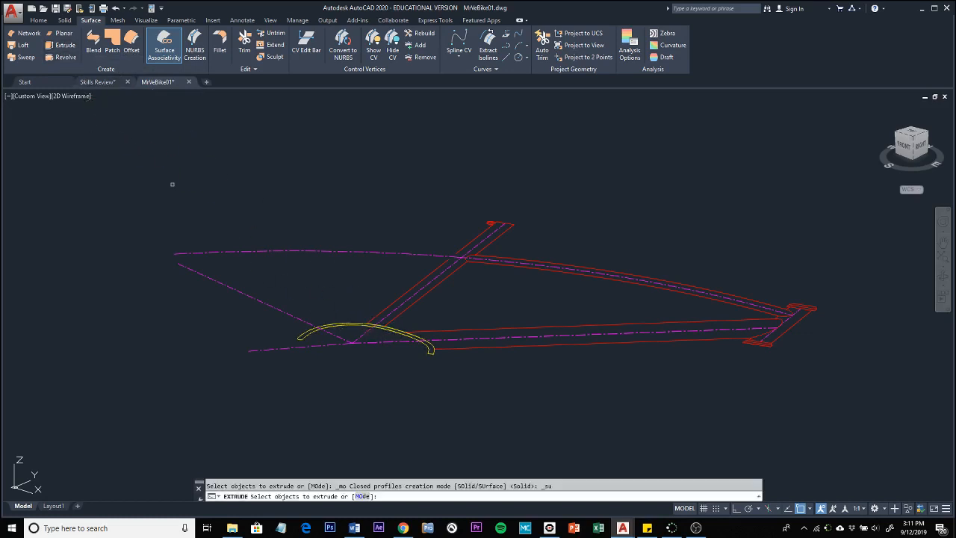
left_click(352, 324)
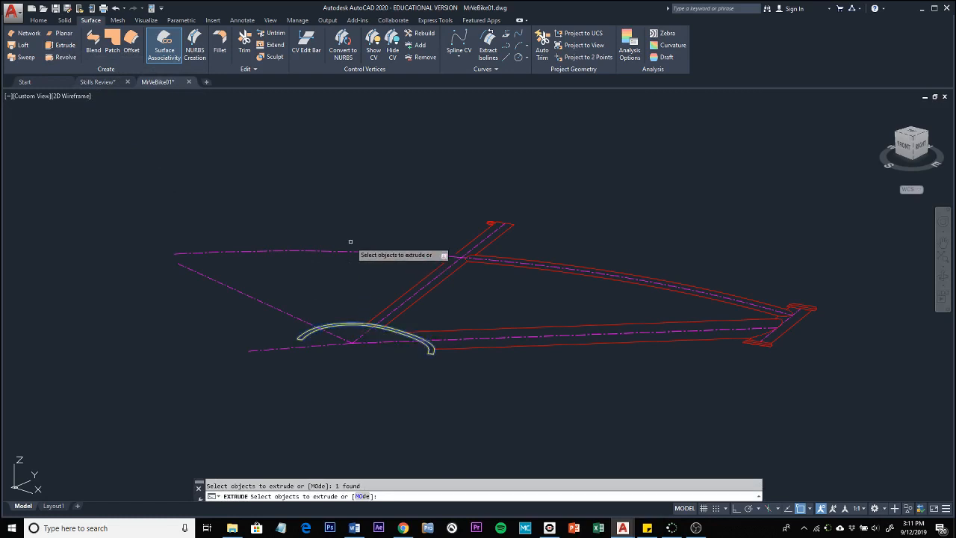
key("Return")
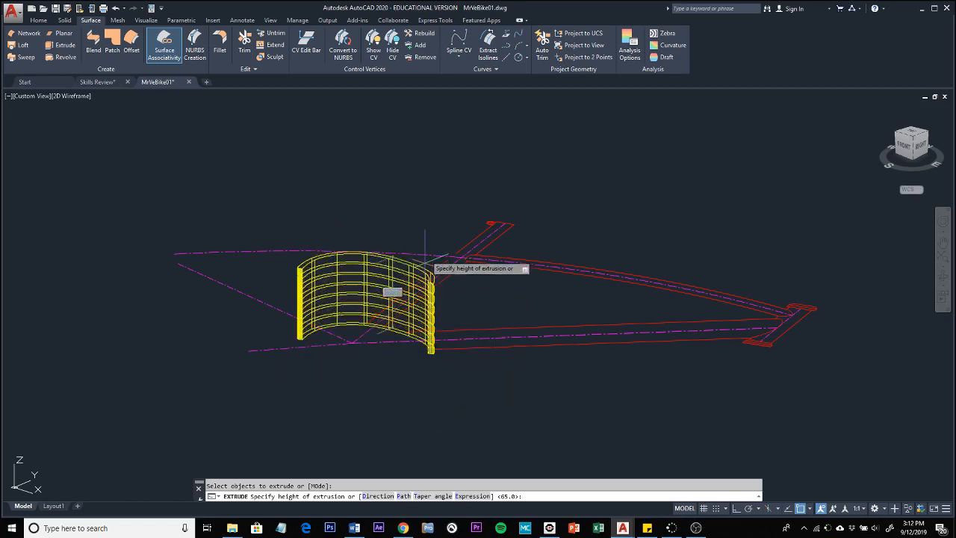
type("17")
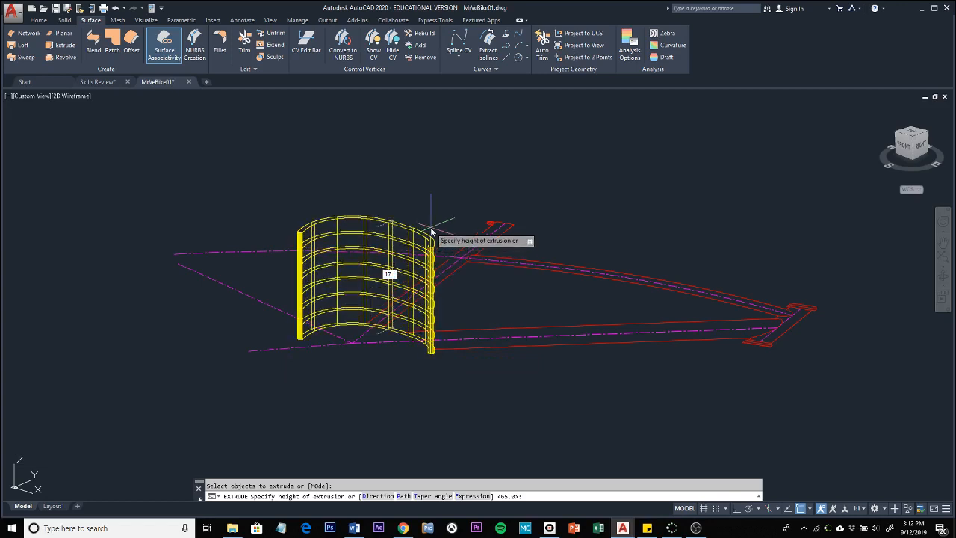
key("Return")
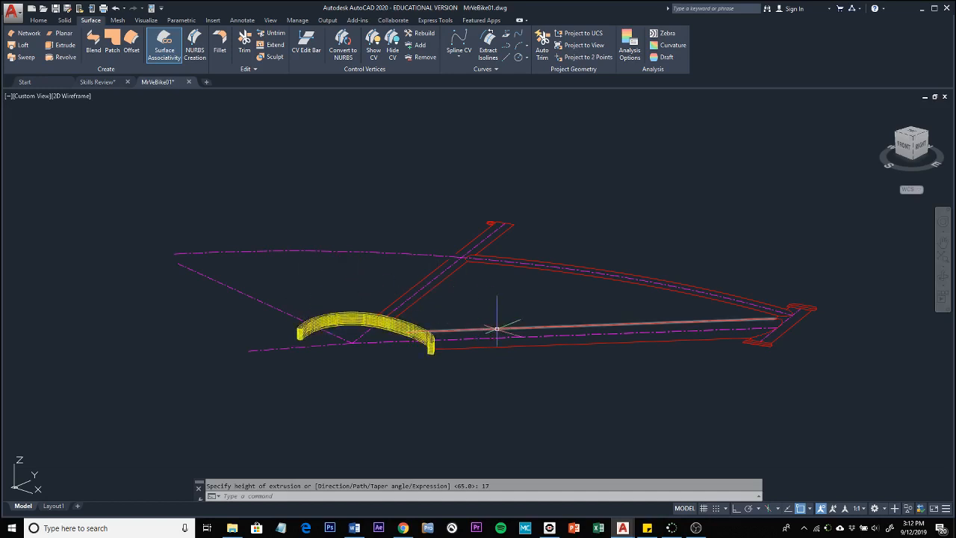
Change the viewport's visual style to Shaded with edges to examine the extruded shell surface up close
middle_click_drag(479, 393, 425, 434, "shift")
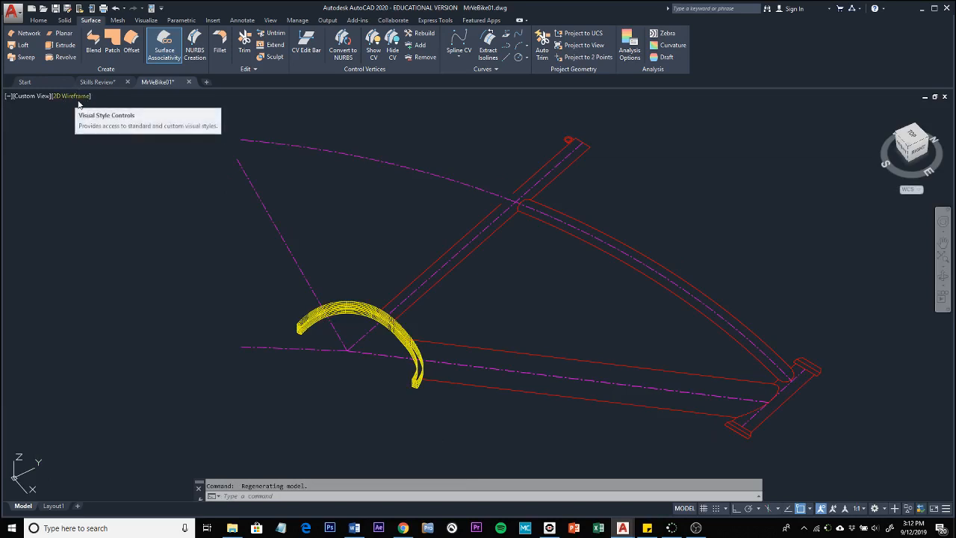
left_click(82, 98)
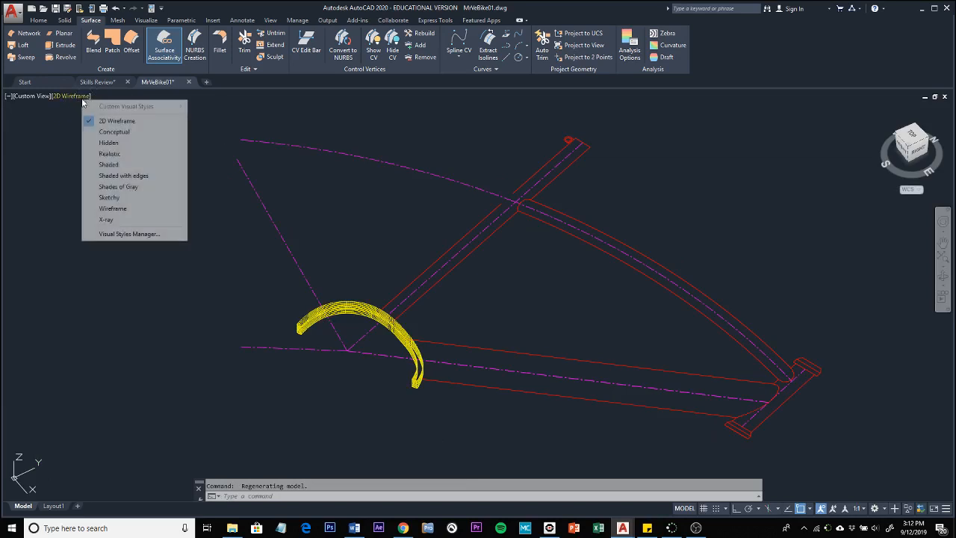
left_click(129, 179)
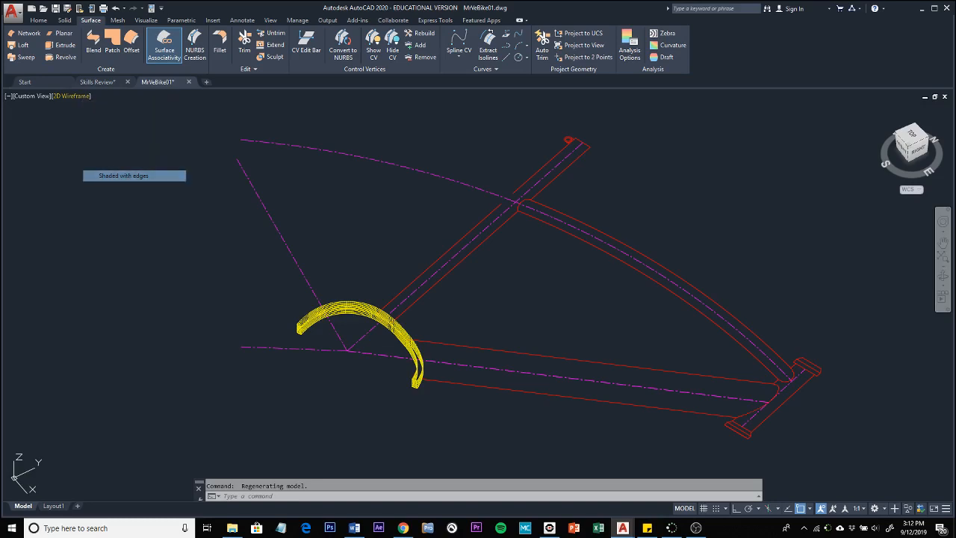
scroll(411, 366, "up", 7)
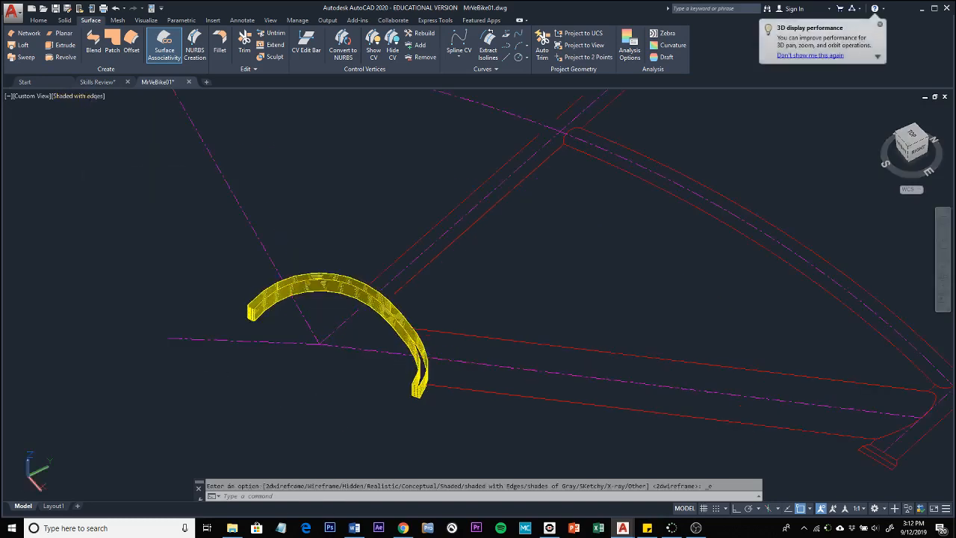
mouse_move(411, 366)
middle_mouse_down("shift")
mouse_move(425, 341)
mouse_move(495, 298)
mouse_move(495, 307)
mouse_move(405, 337)
mouse_move(309, 335)
mouse_move(301, 363)
mouse_move(418, 348)
mouse_move(407, 359)
middle_mouse_up("shift")
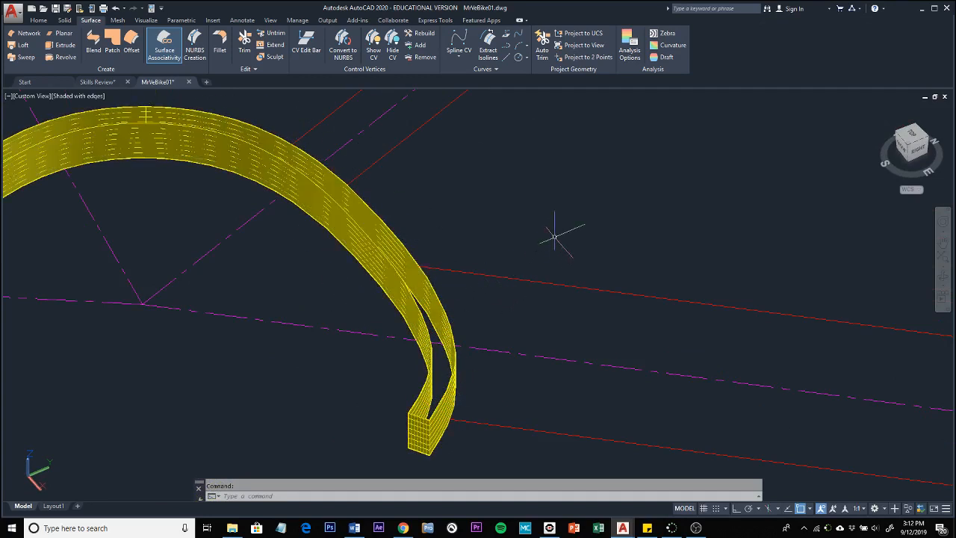
middle_click_drag(555, 228, 632, 198)
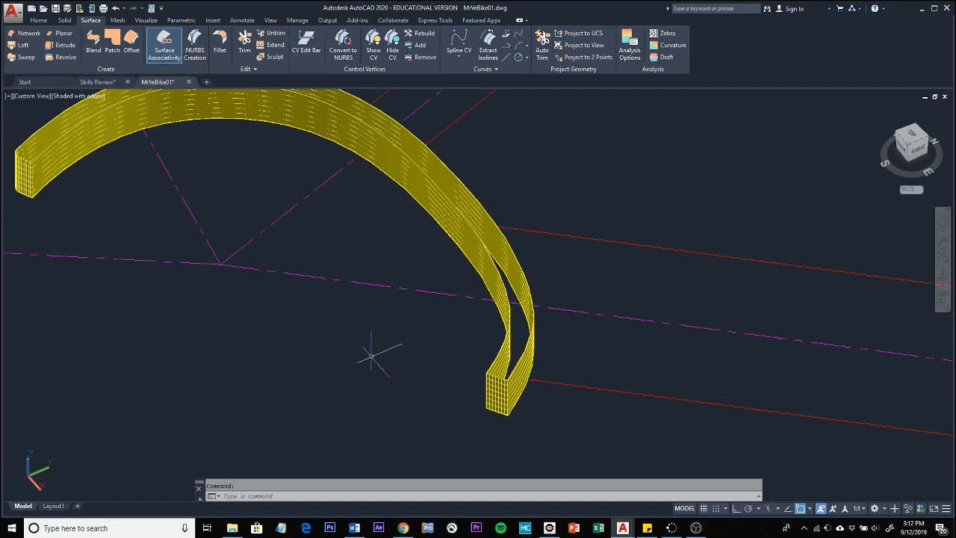
middle_click_drag(363, 363, 462, 408)
key("Escape")
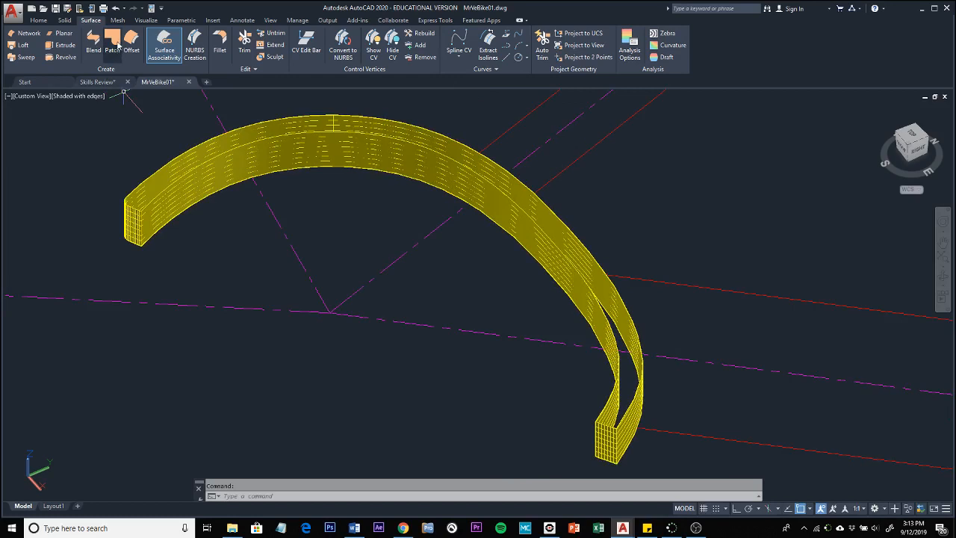
left_click(113, 43)
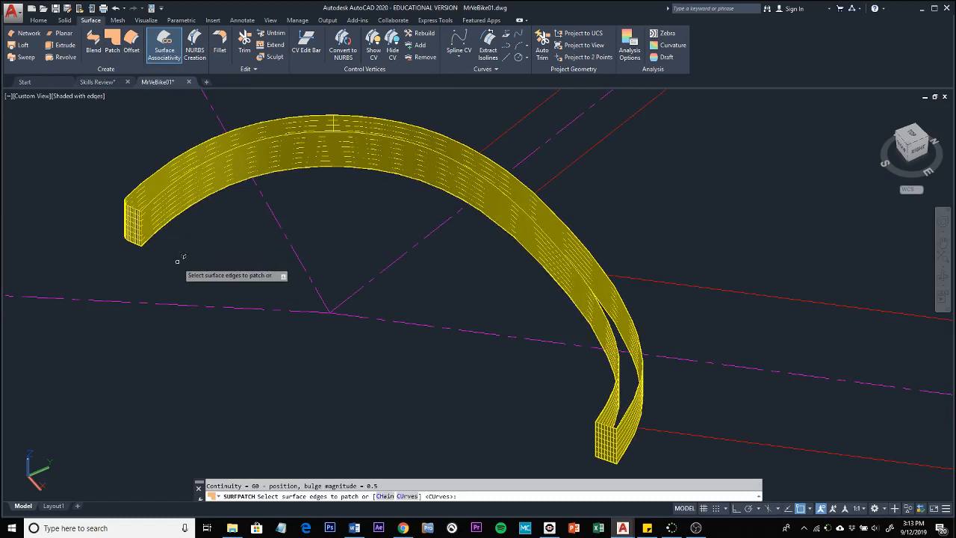
left_click(197, 164)
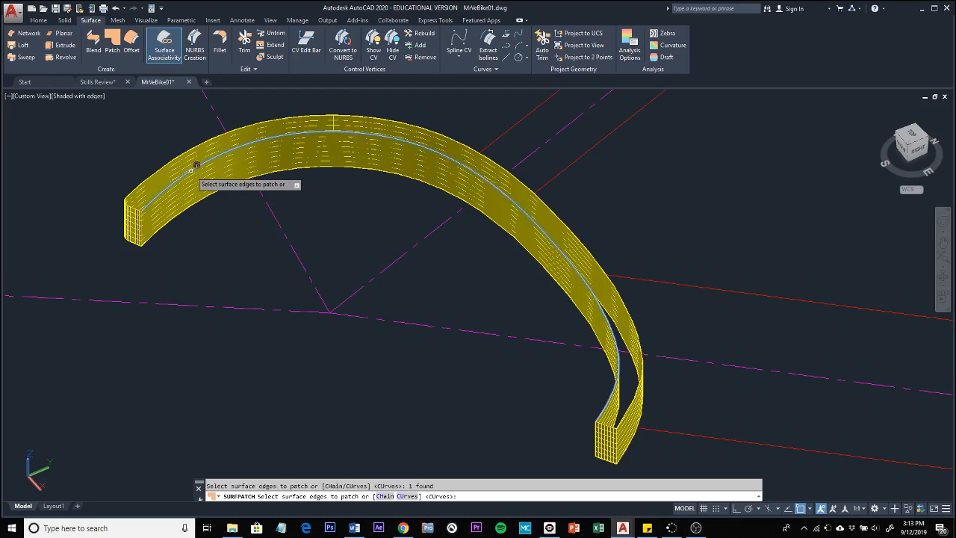
left_click(191, 146)
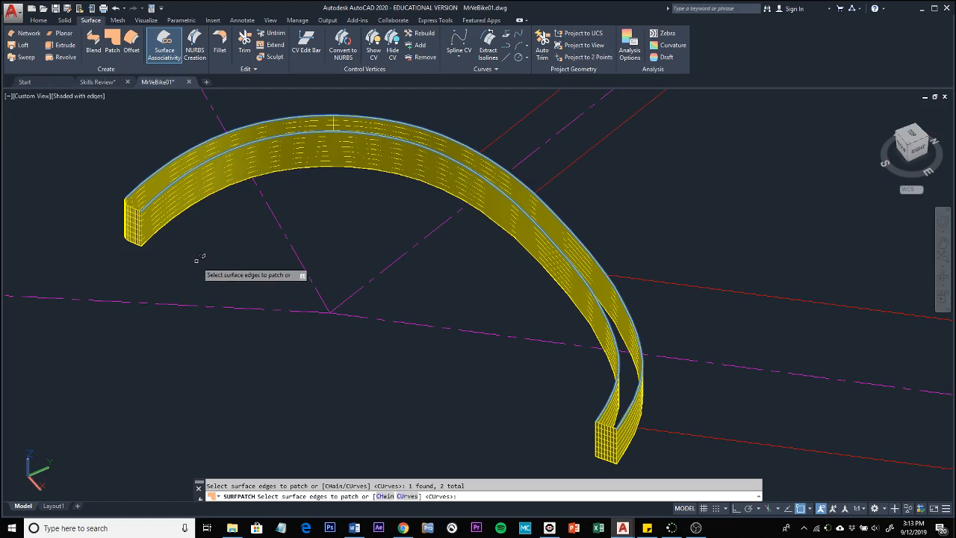
key("Escape")
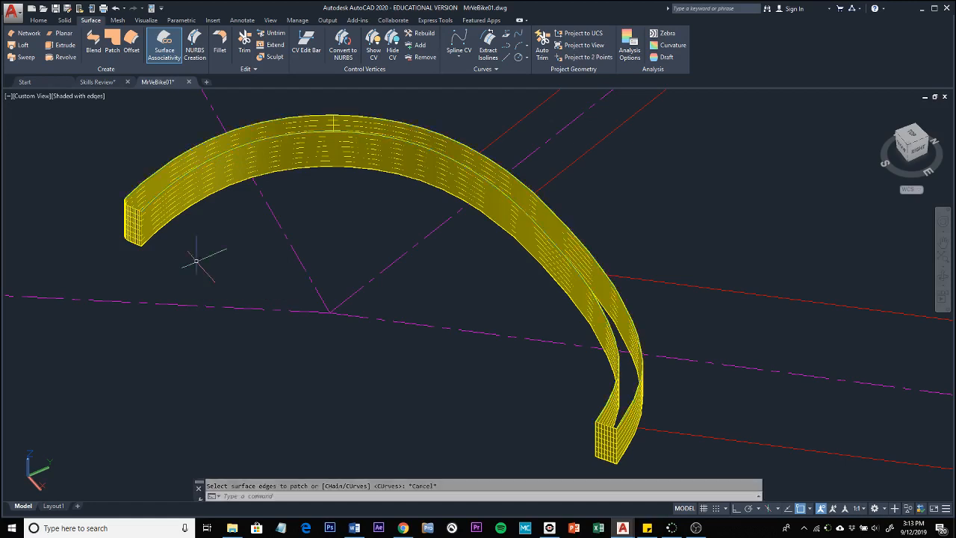
Cap the open upper side of the extruded shell with a Patch surface, selecting its whole edge loop with the Chain option
left_click(113, 43)
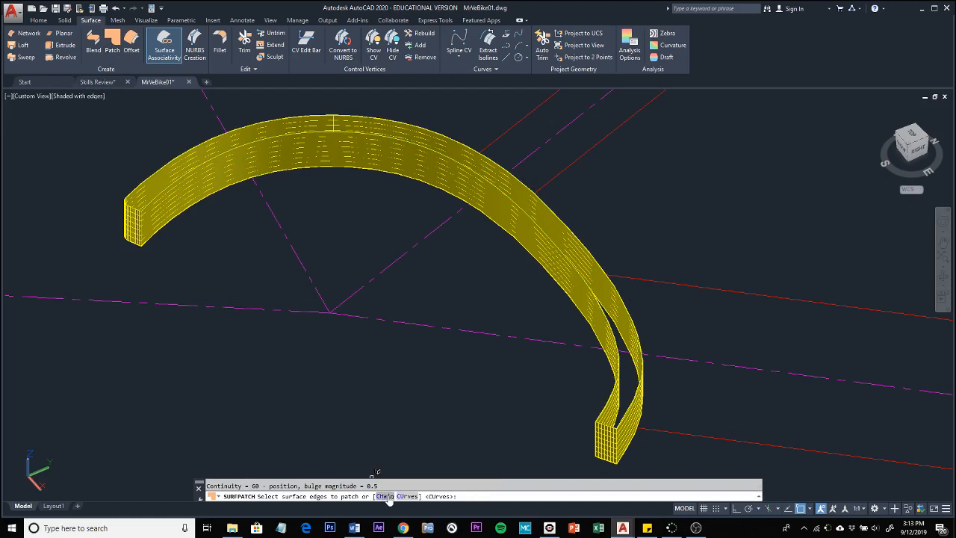
left_click(385, 496)
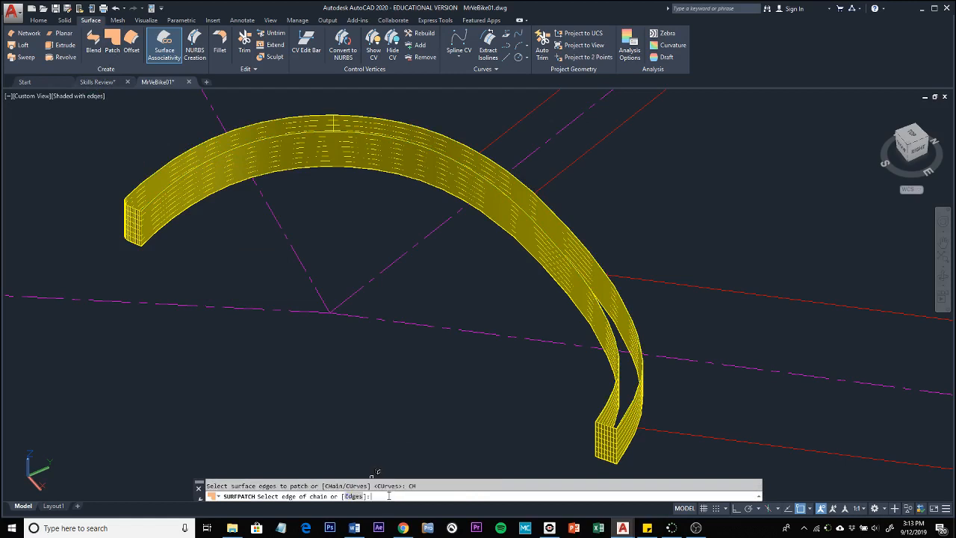
left_click(618, 385)
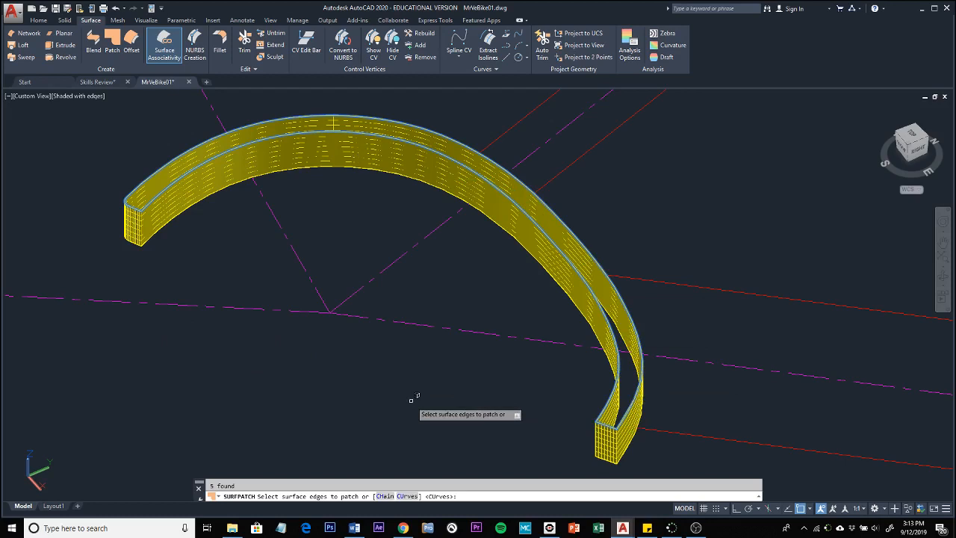
key("Return")
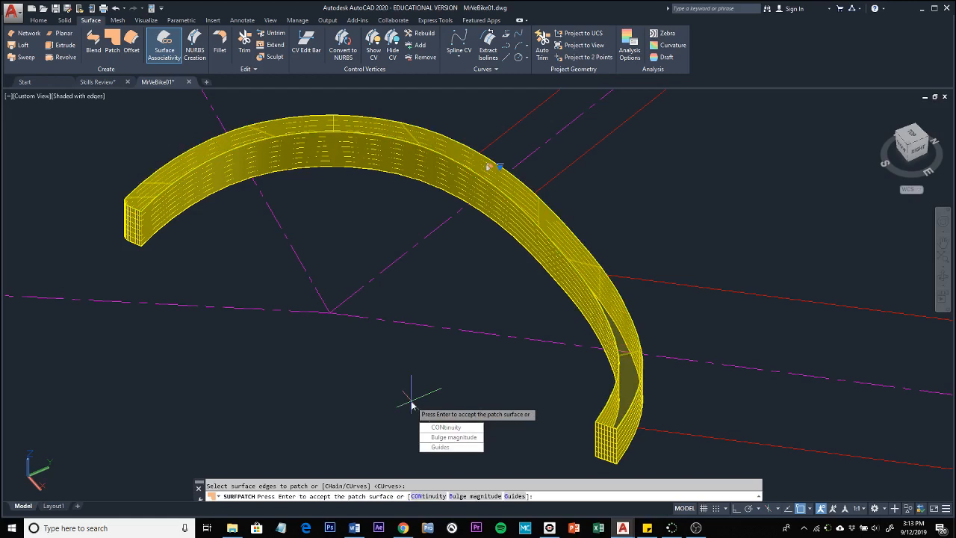
key("Return")
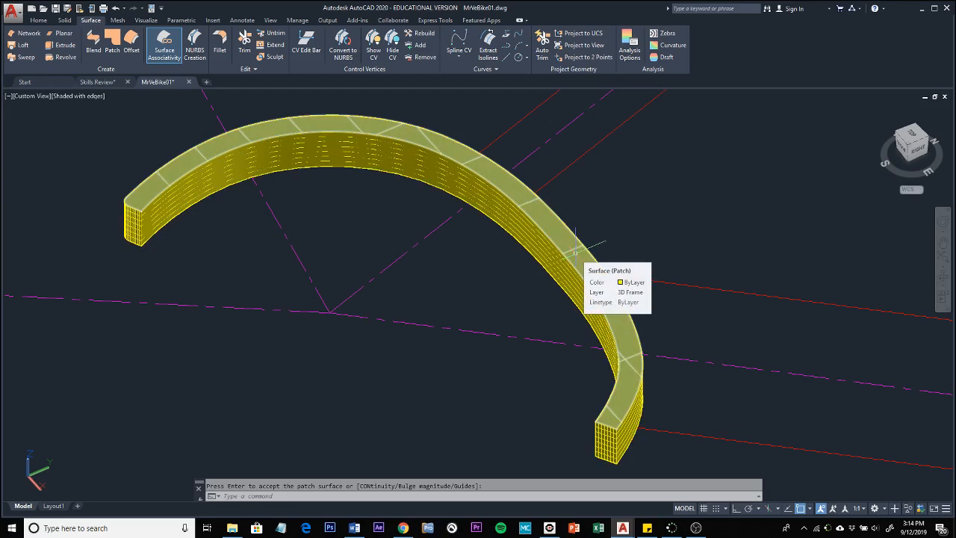
Turn on the drawing grid, polar tracking and object snap tracking
scroll(727, 182, "down", 5)
middle_click_drag(732, 181, 345, 319)
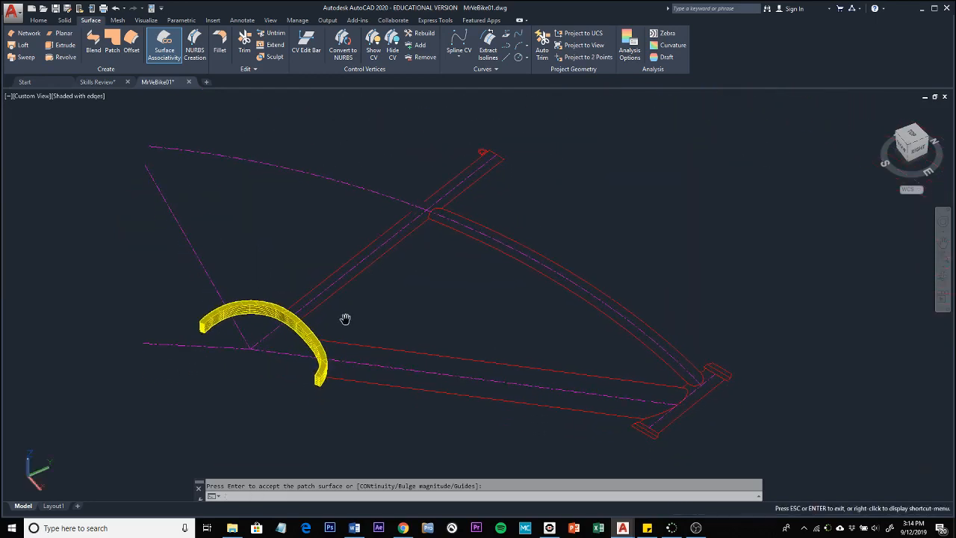
key("Escape")
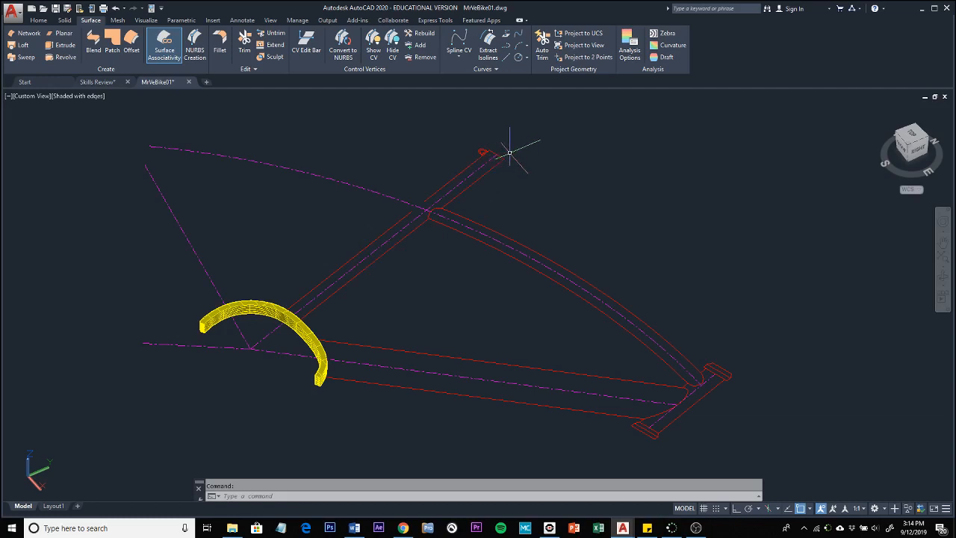
left_click(326, 287)
left_click(703, 509)
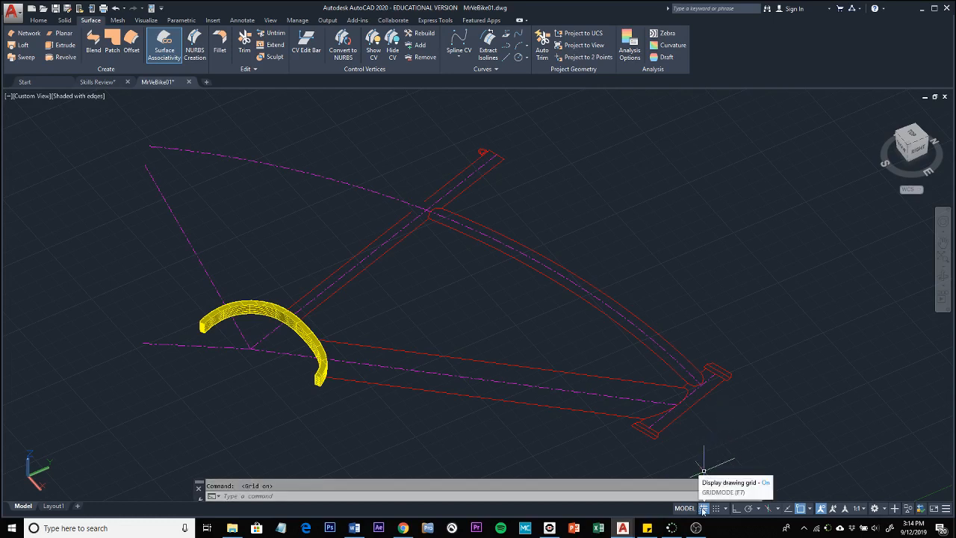
left_click(749, 508)
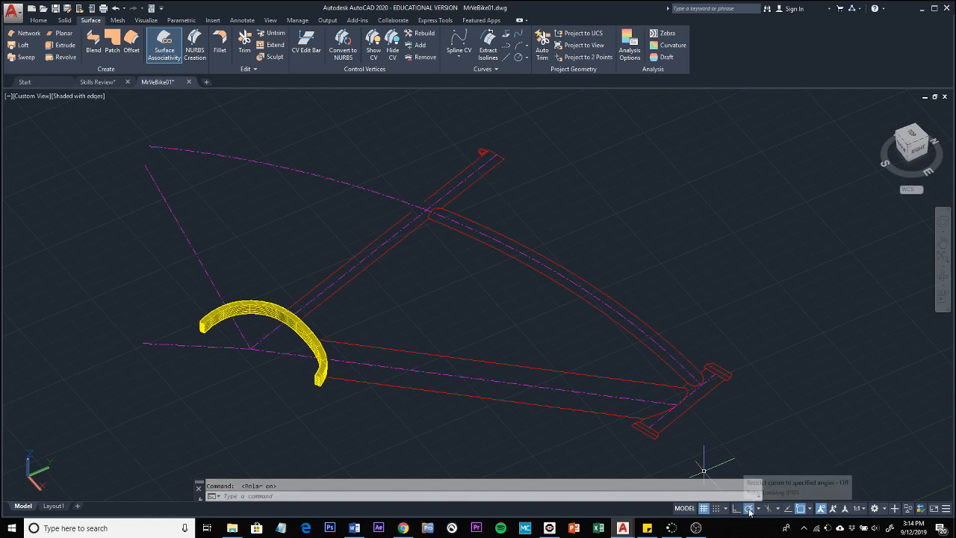
left_click(790, 511)
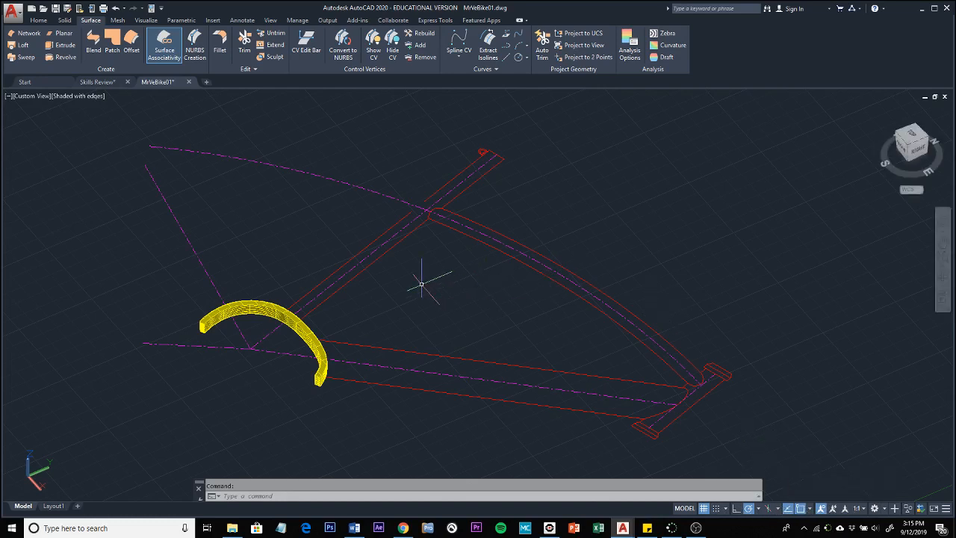
Draw a rectangle in the World XY plane across the seat tube, starting at the lower corner where the top tube meets it
middle_click_drag(408, 289, 485, 329, "shift")
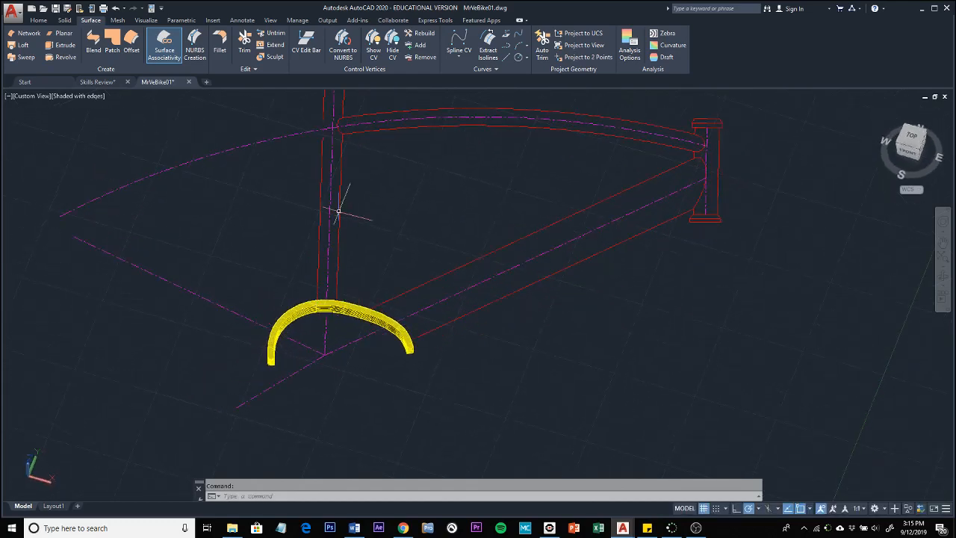
middle_click_drag(367, 175, 390, 256)
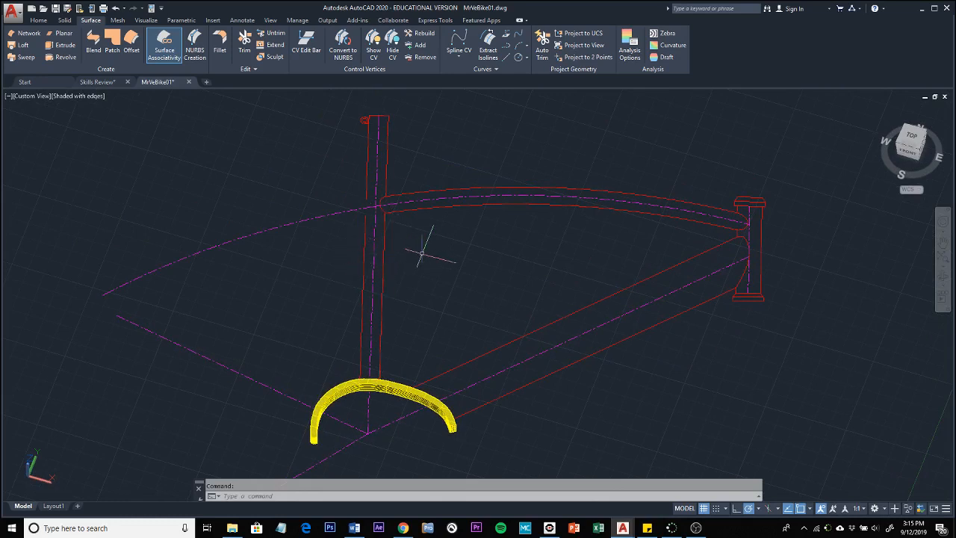
left_click(37, 20)
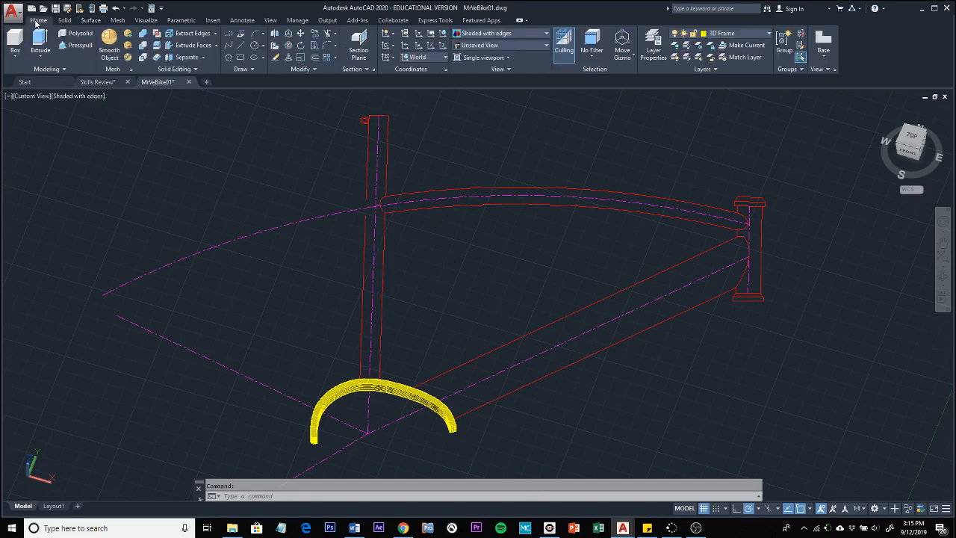
left_click(240, 57)
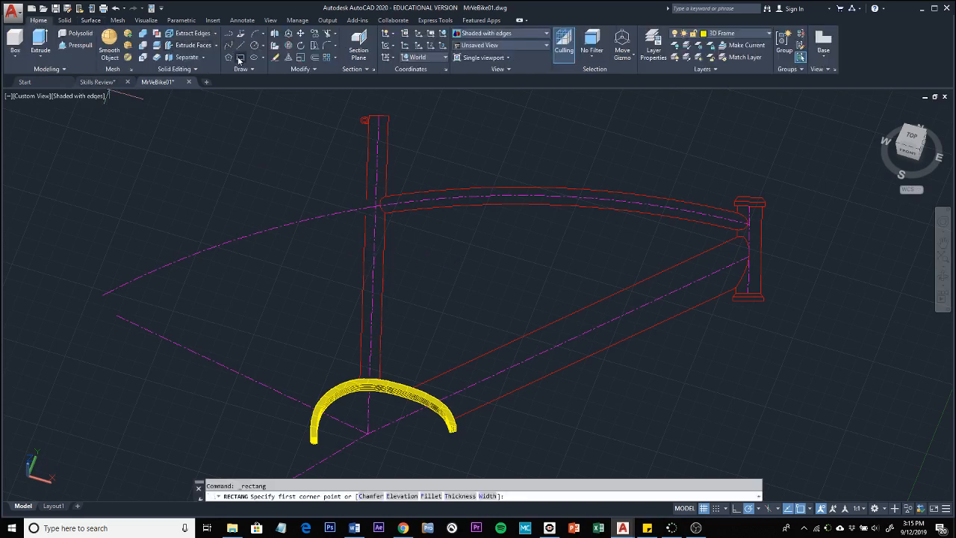
left_click(385, 212)
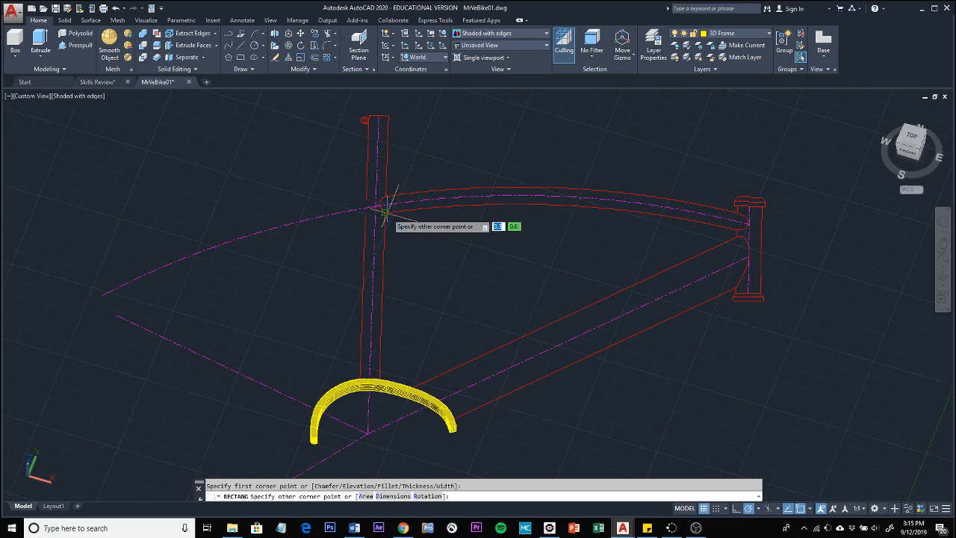
left_click(319, 272)
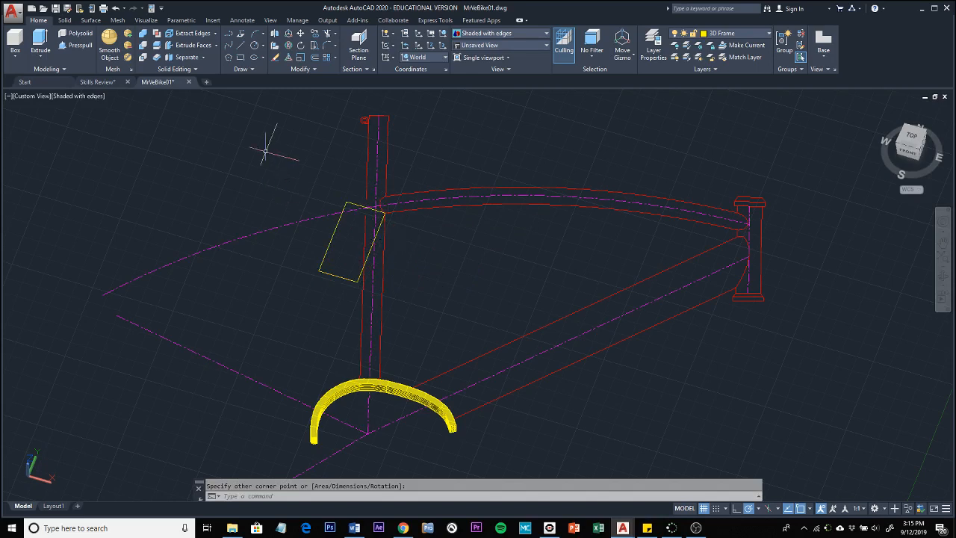
Delete the rectangle and align the UCS to the seat tube's lower rear edge line using the Object option
left_click(334, 232)
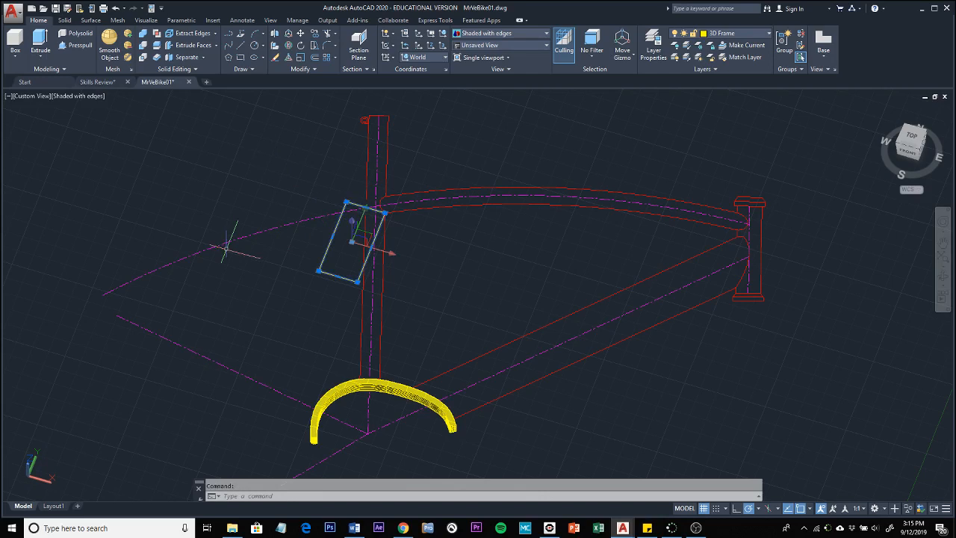
key("Delete")
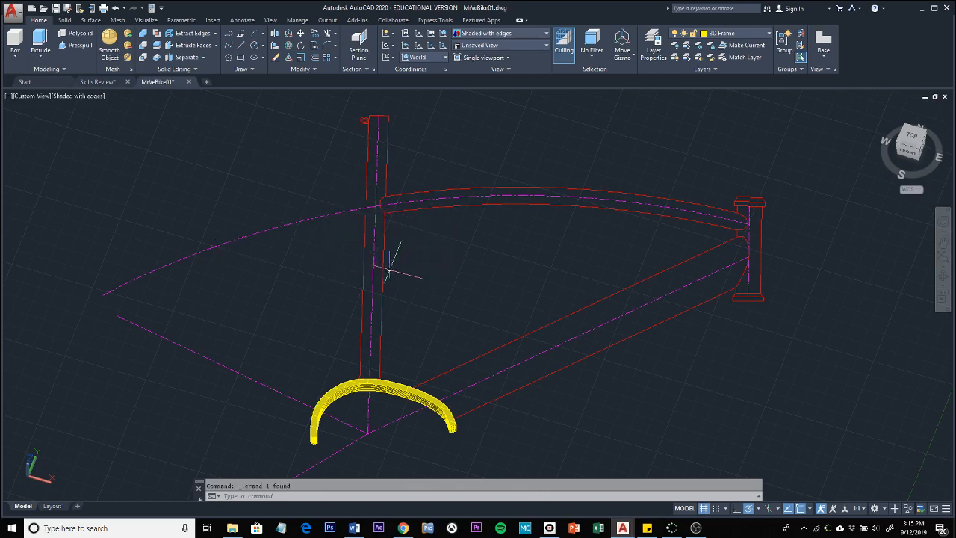
left_click(419, 38)
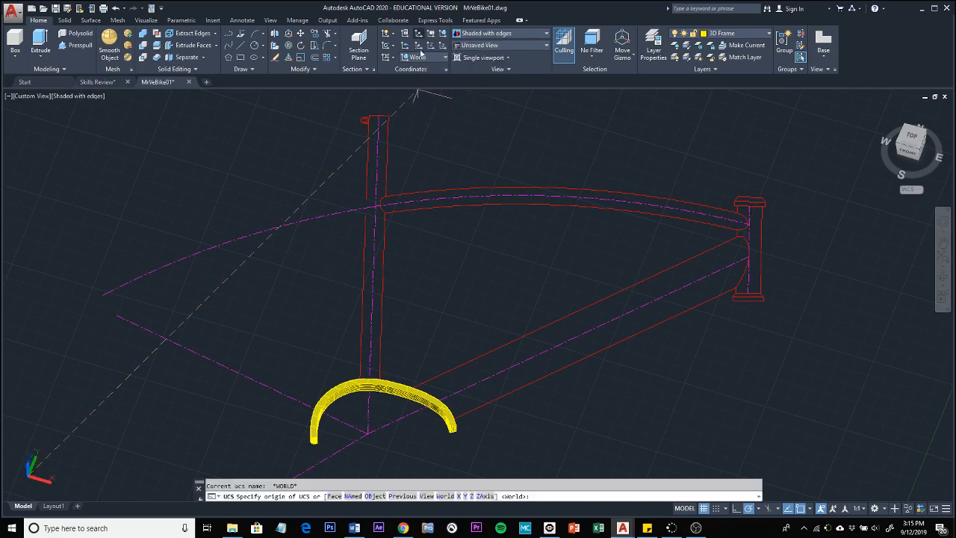
left_click(376, 496)
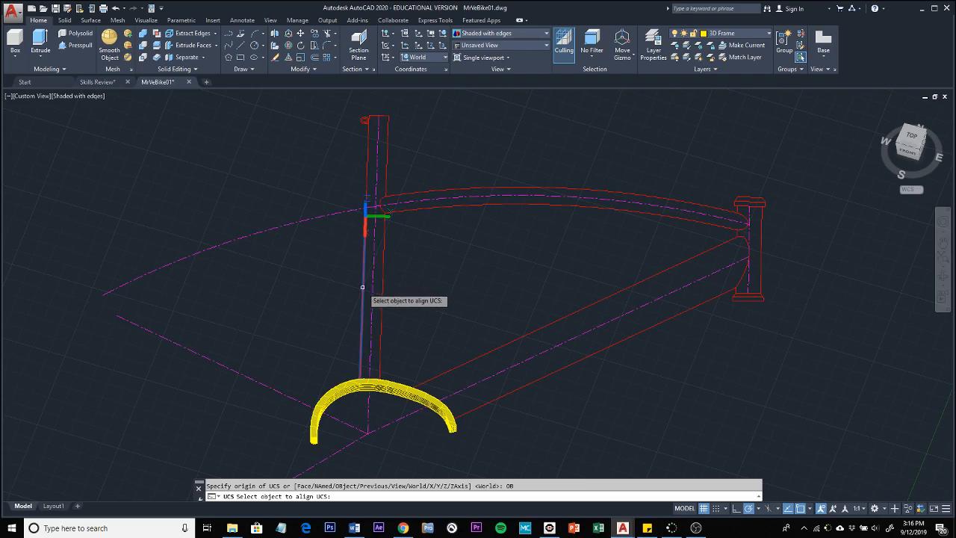
left_click(363, 285)
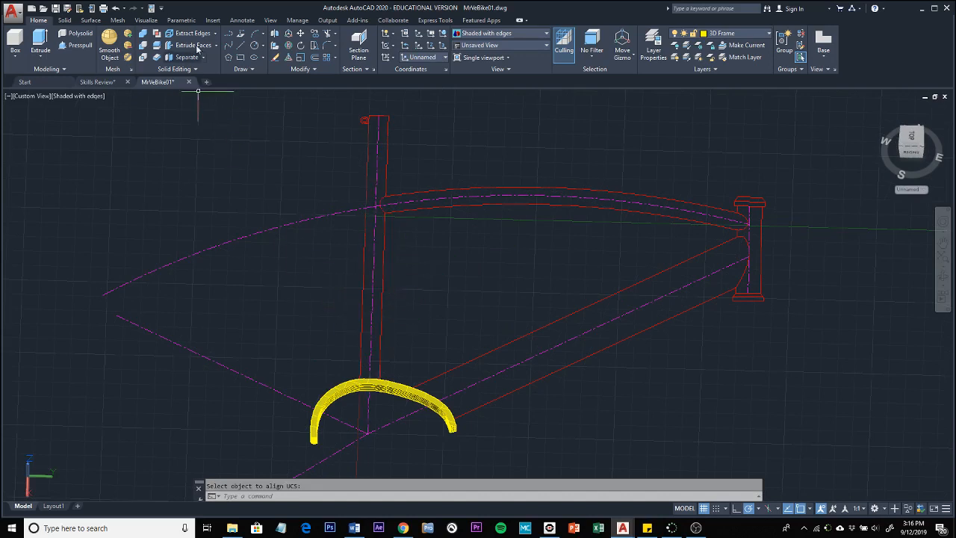
Draw a trial rectangle across the seat tube from the lower top tube junction in the realigned UCS, and delete it
left_click(240, 57)
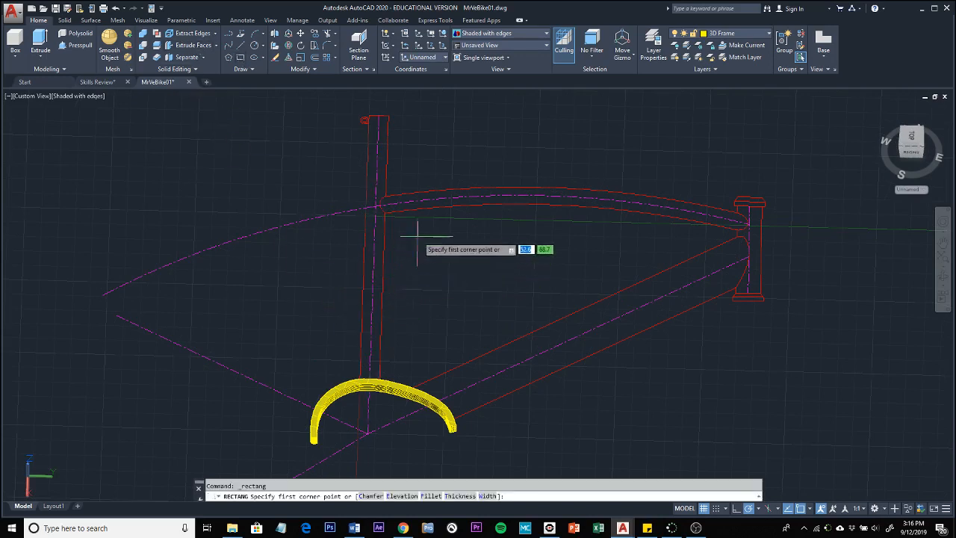
left_click(384, 212)
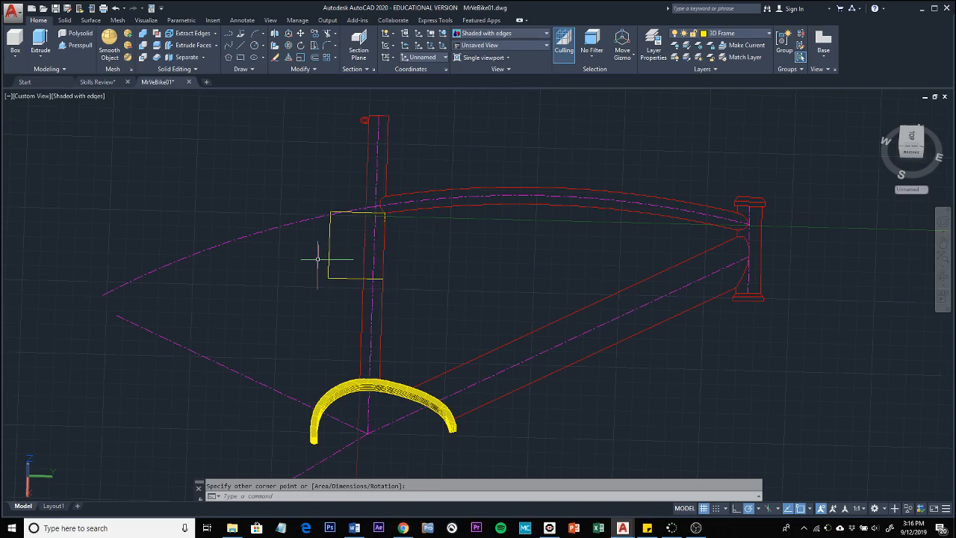
left_click(329, 278)
left_click(328, 258)
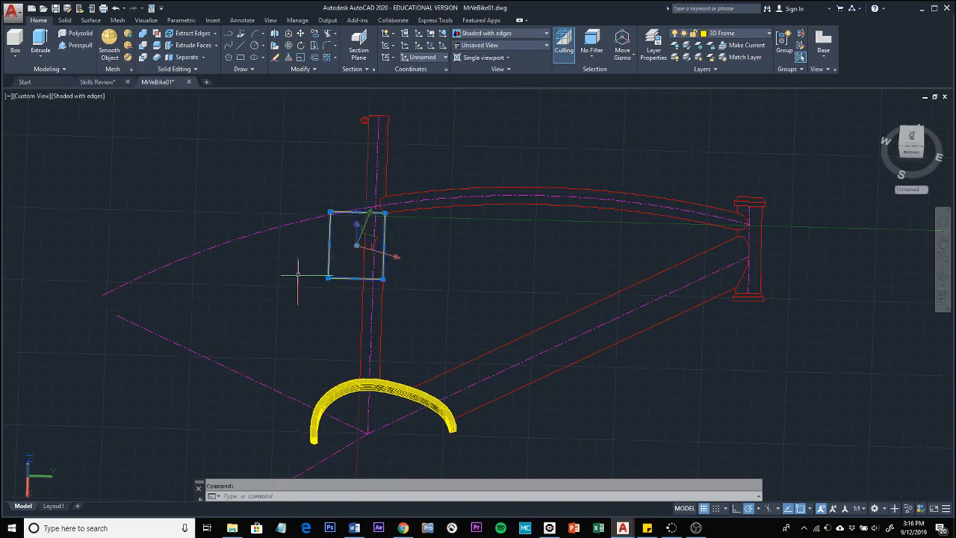
key("Delete")
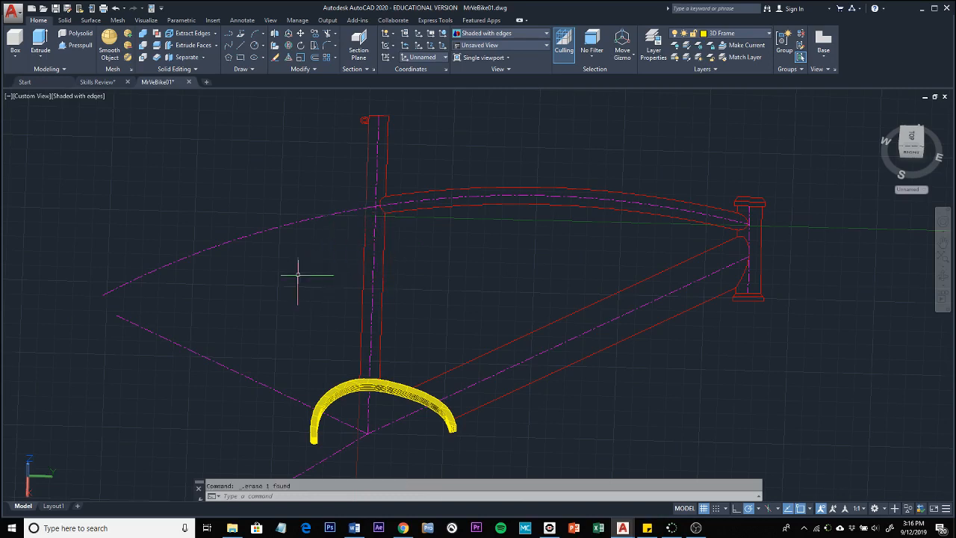
Draw a circle centred on the centreline at the seat tube's upper end, with its radius reaching the tube's front corner
middle_click_drag(297, 275, 307, 346)
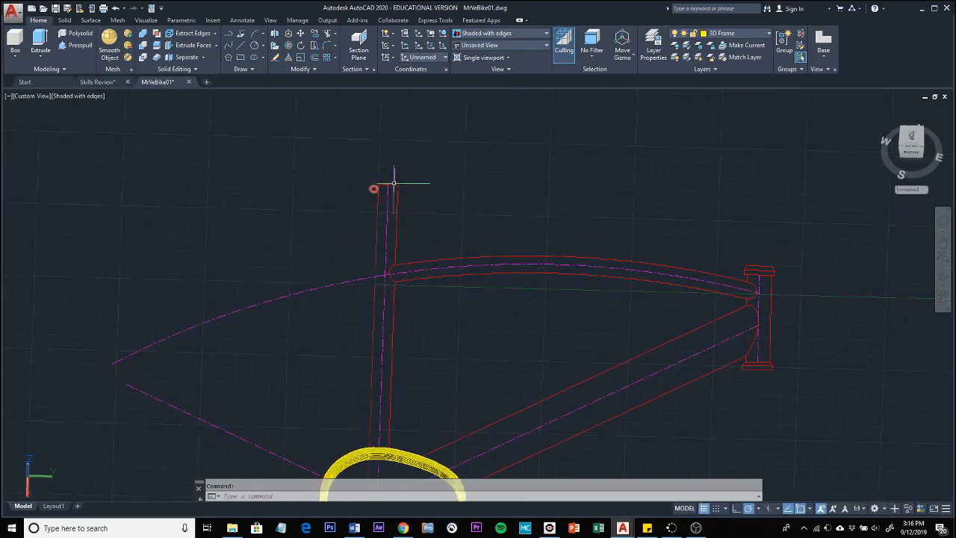
scroll(401, 183, "up", 9)
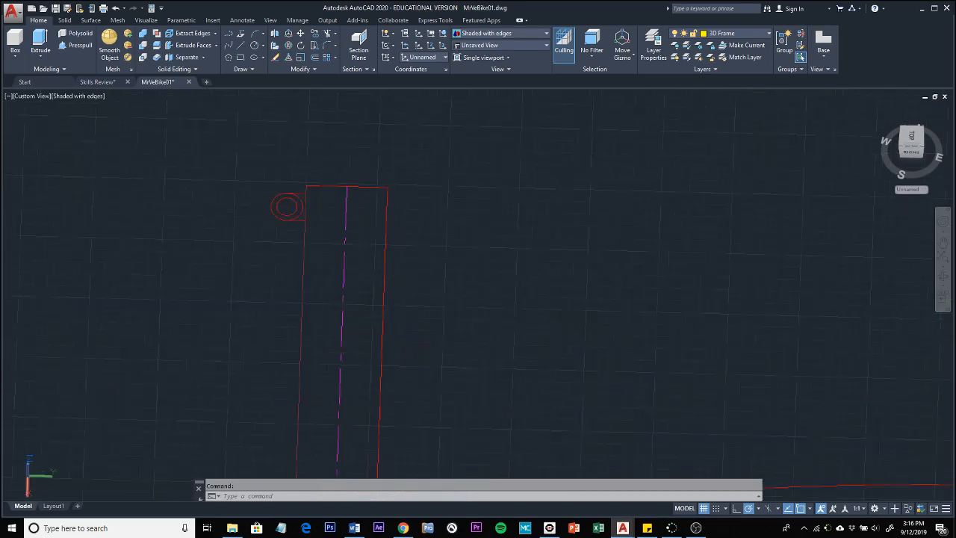
middle_click_drag(401, 183, 416, 294)
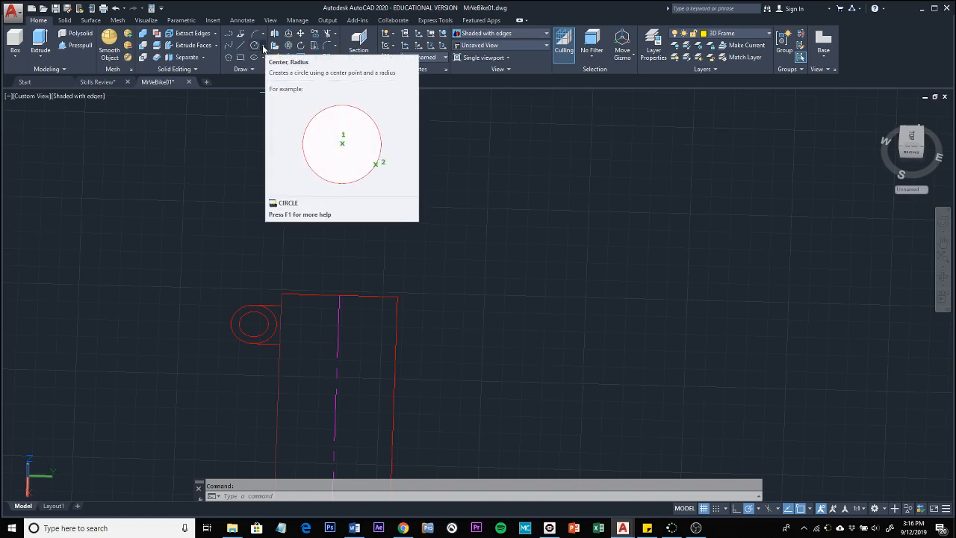
left_click(263, 46)
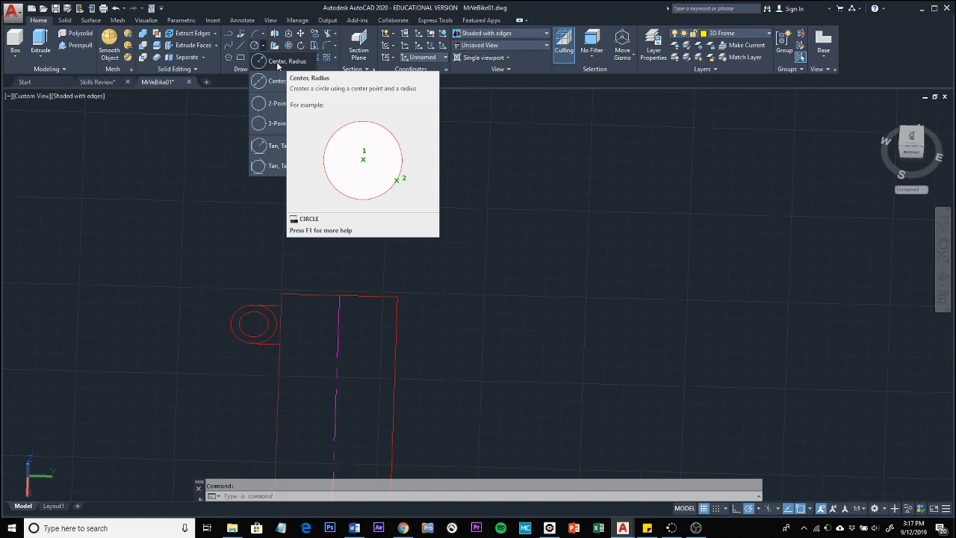
left_click(277, 65)
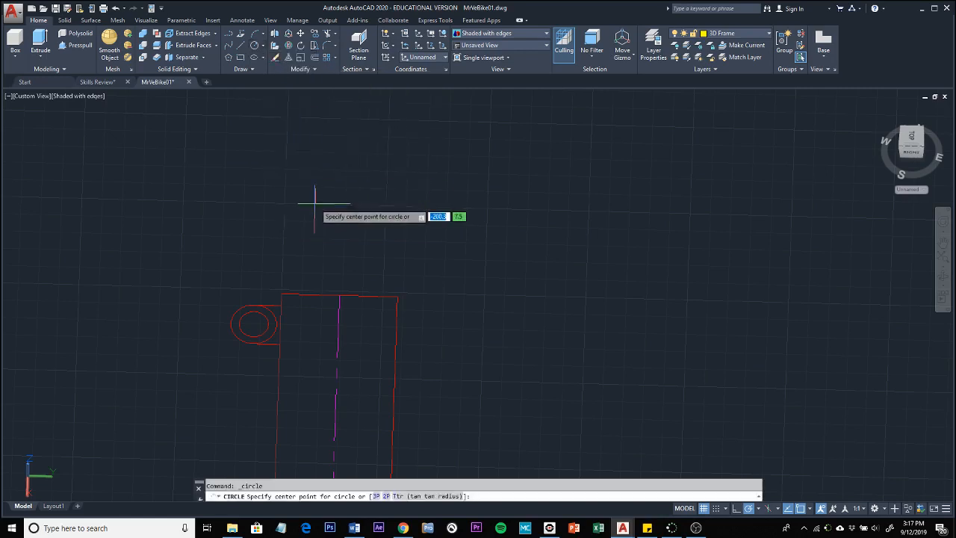
left_click(340, 294)
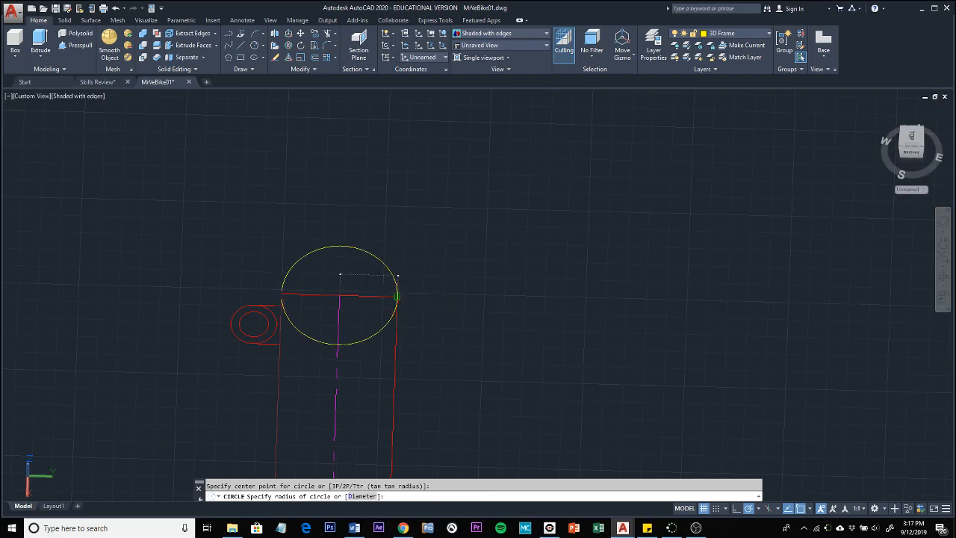
left_click(398, 297)
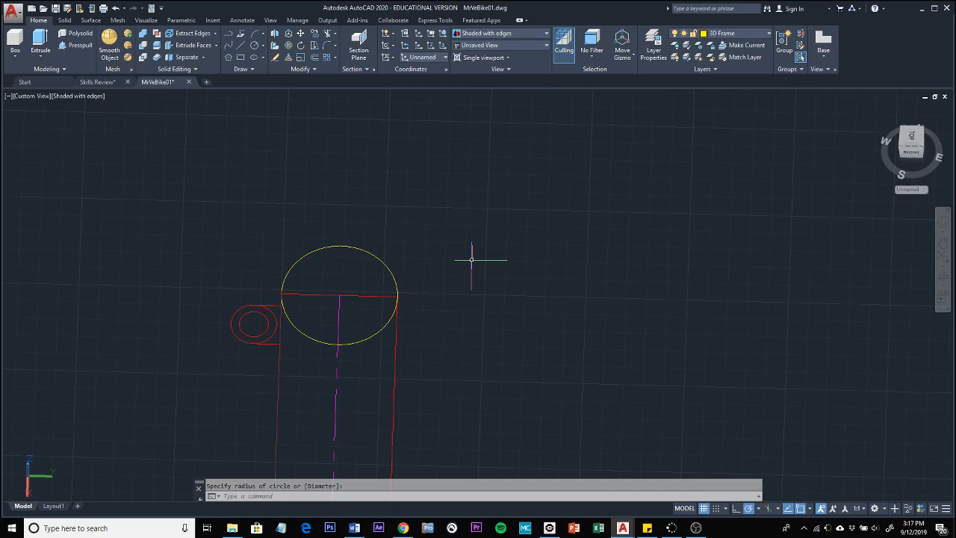
middle_click_drag(472, 261, 324, 225, "shift")
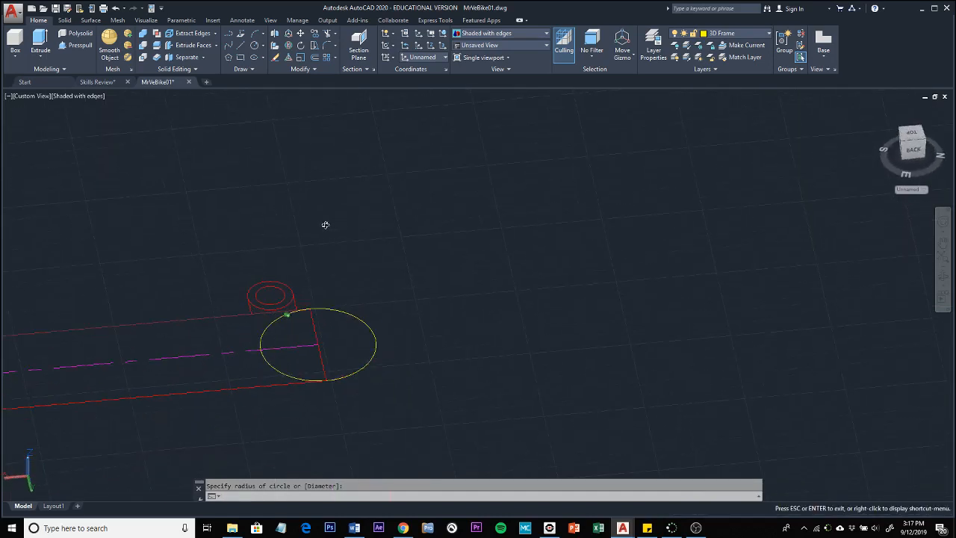
key("Escape")
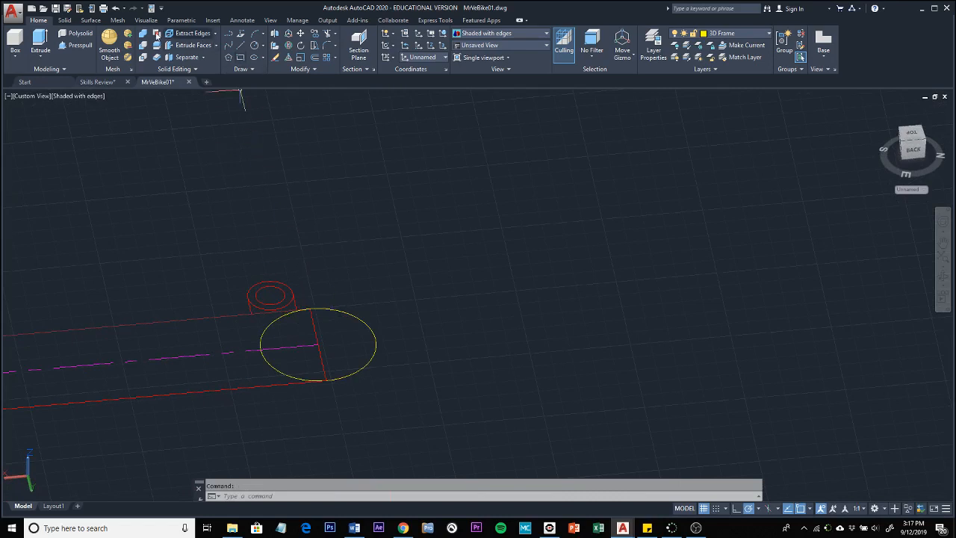
left_click(41, 41)
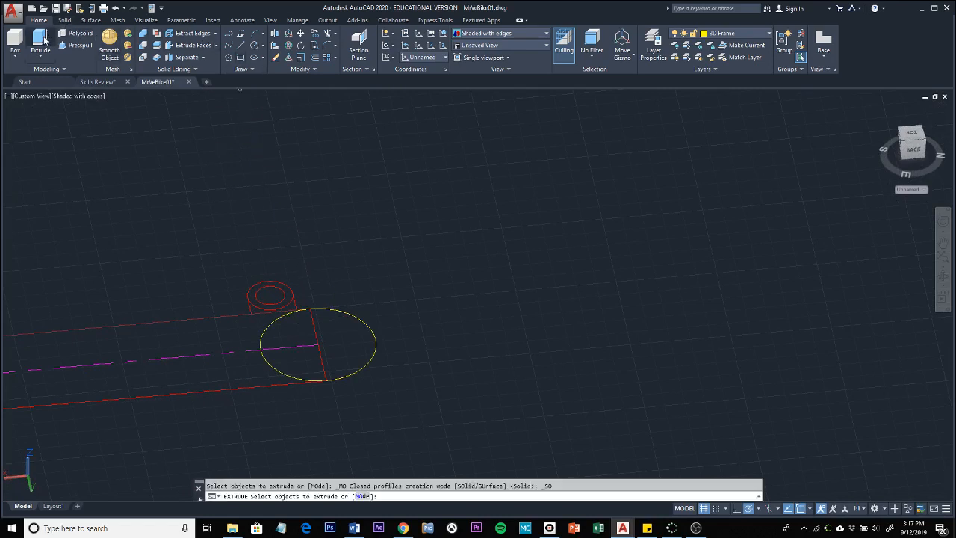
left_click(364, 362)
key("Return")
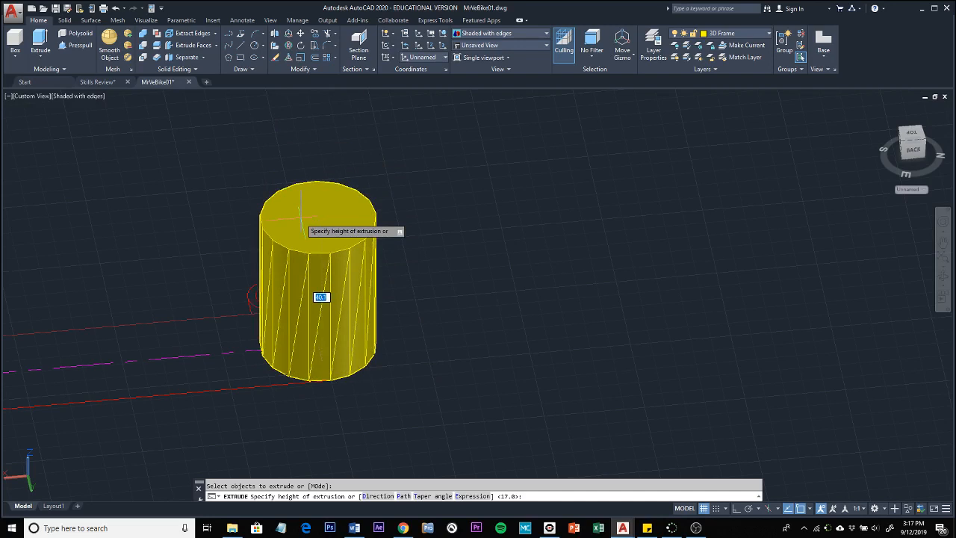
key("Escape")
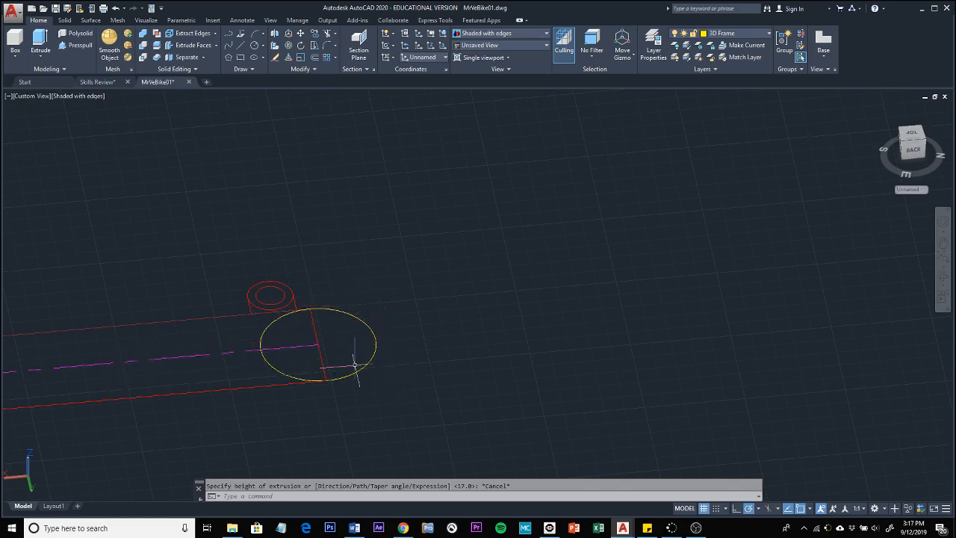
Show the UCS icon at its origin and use Move and Align to place the origin at the seat tube circle's centre
middle_click_drag(256, 410, 480, 343)
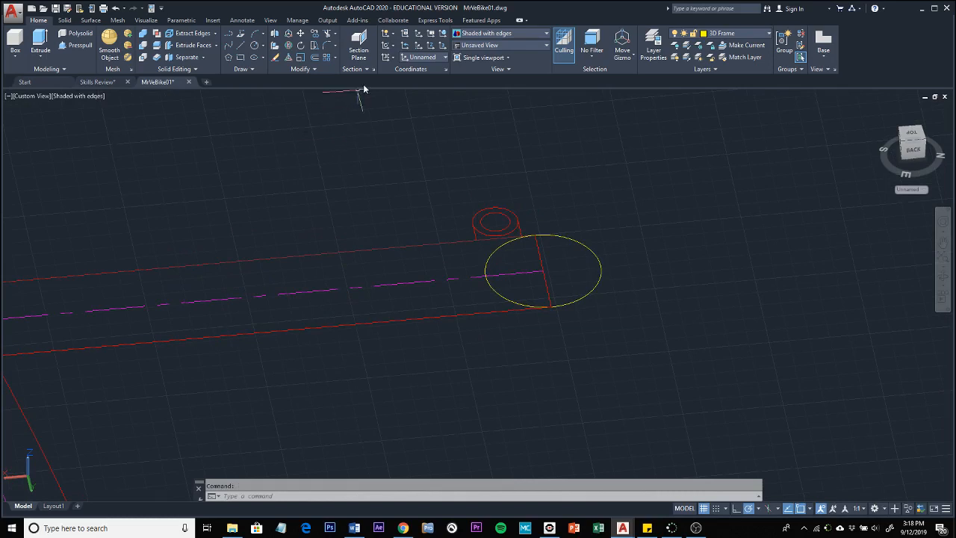
left_click(395, 34)
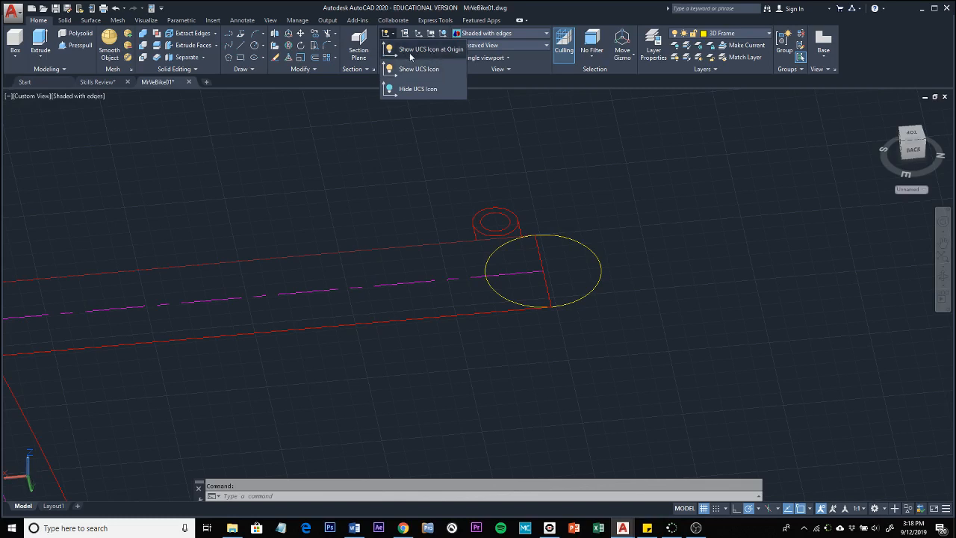
left_click(433, 49)
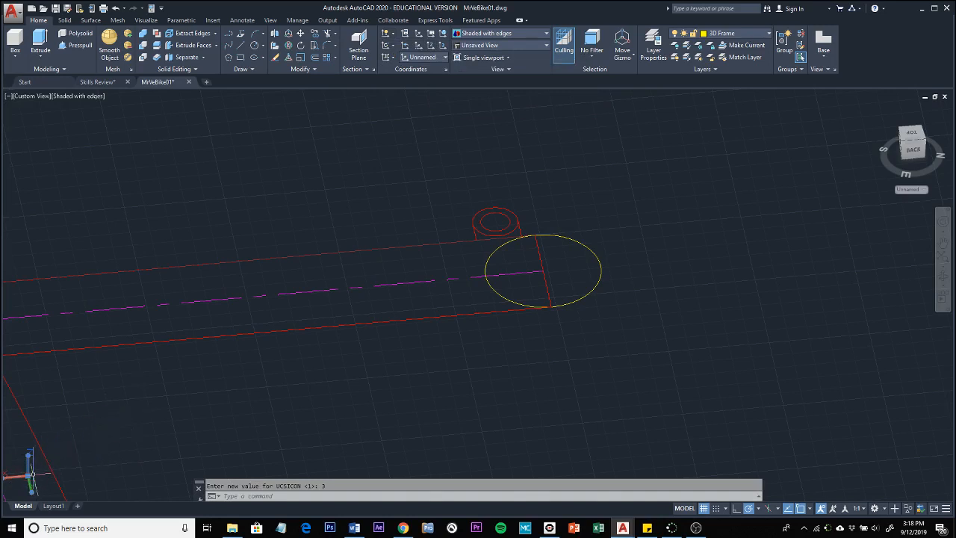
mouse_move(28, 477)
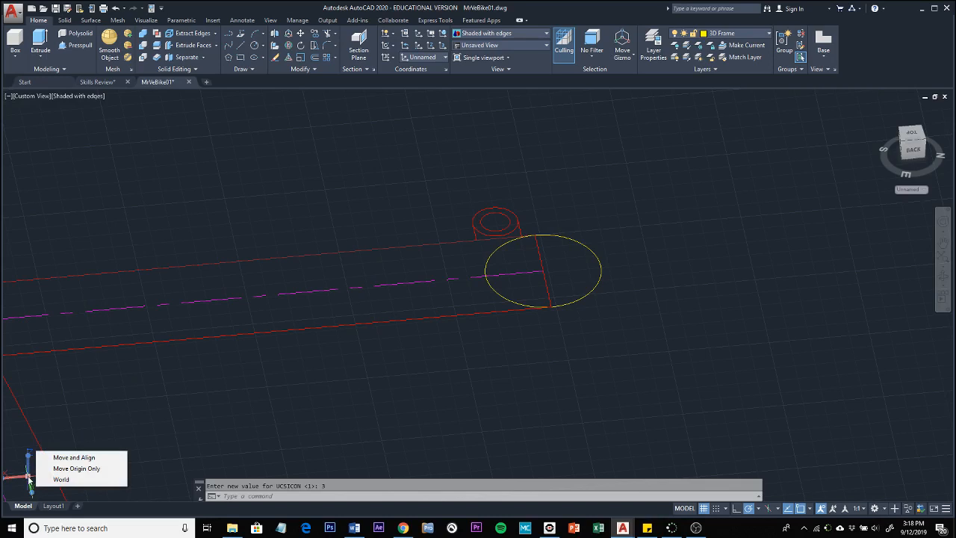
left_click(28, 476)
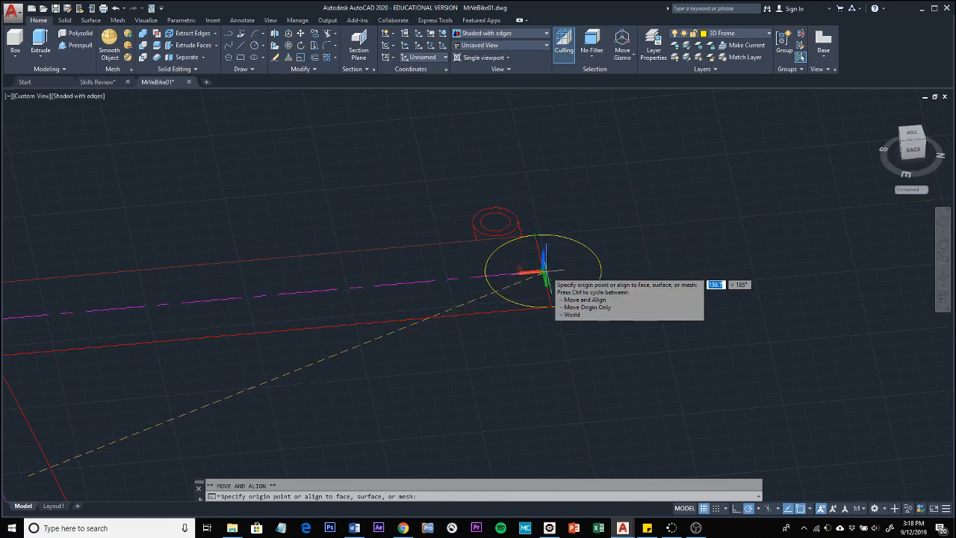
left_click(543, 272)
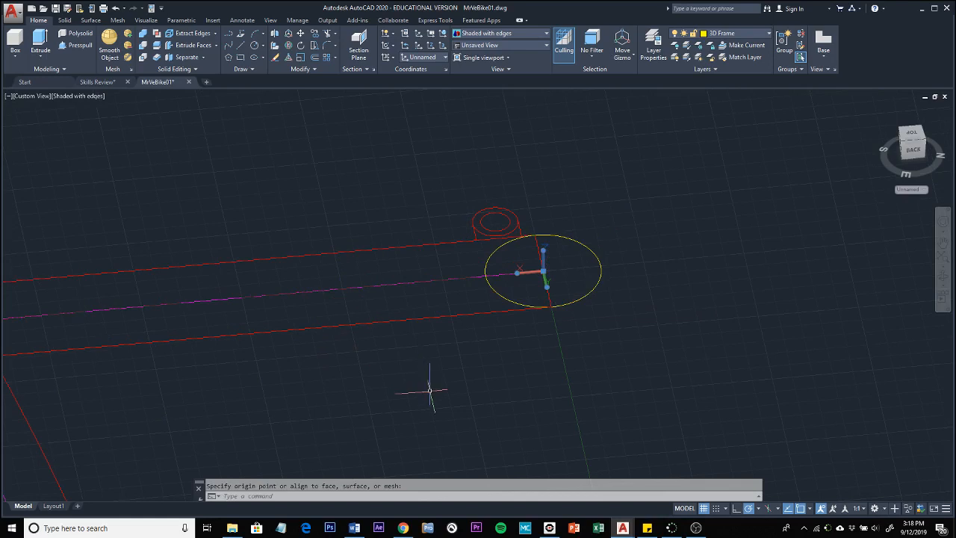
Examine the relocated UCS against the frame and the seat tube circle from the top view and an angled 3D view
middle_click_drag(429, 390, 584, 407, "shift")
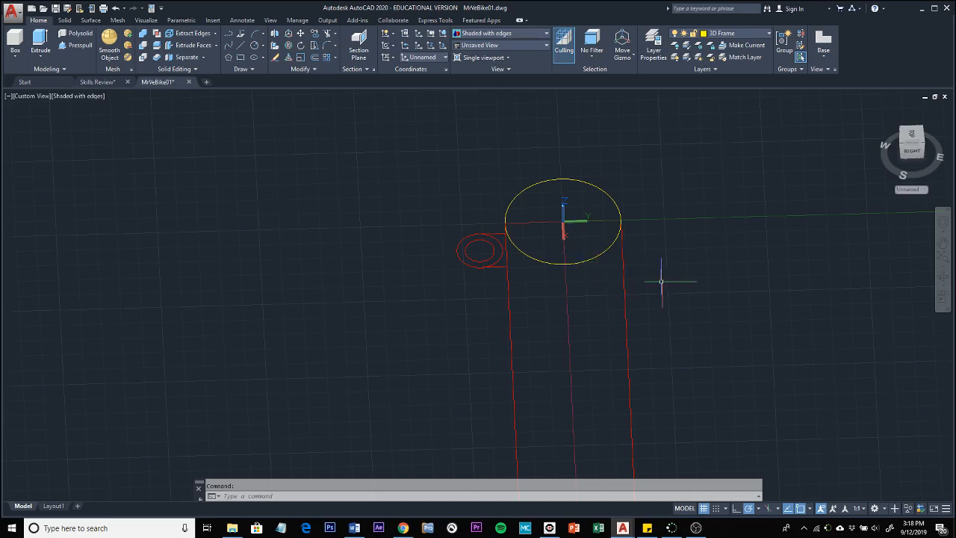
left_click(913, 135)
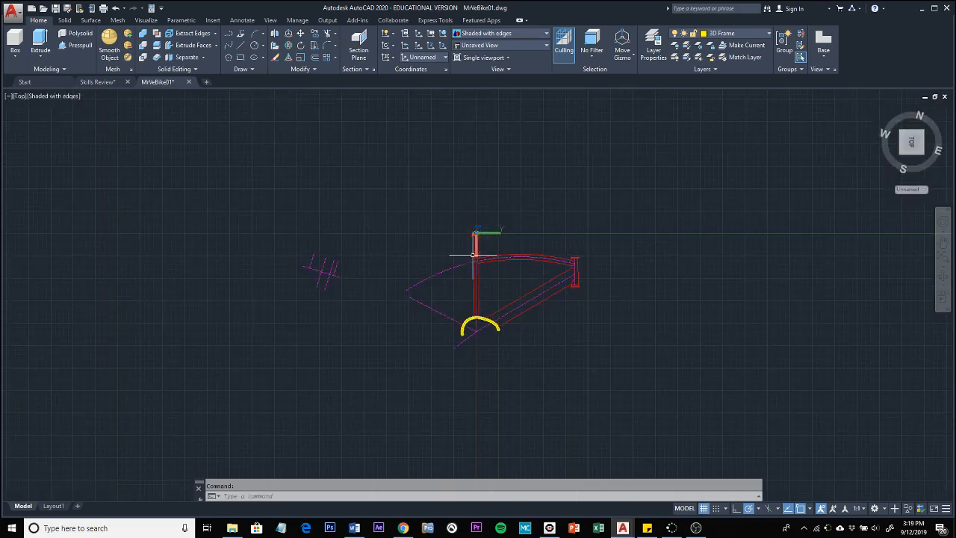
scroll(477, 232, "up", 3)
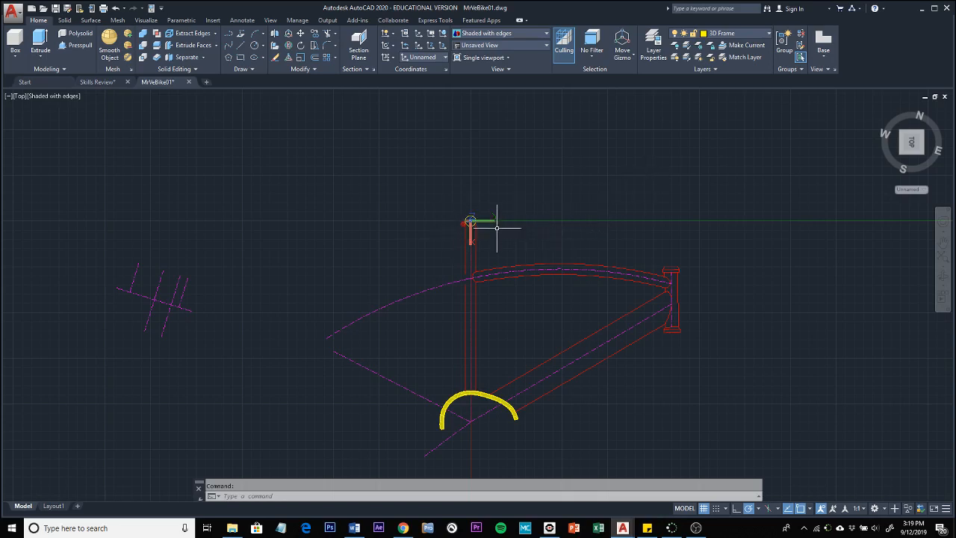
middle_click_drag(506, 238, 511, 181)
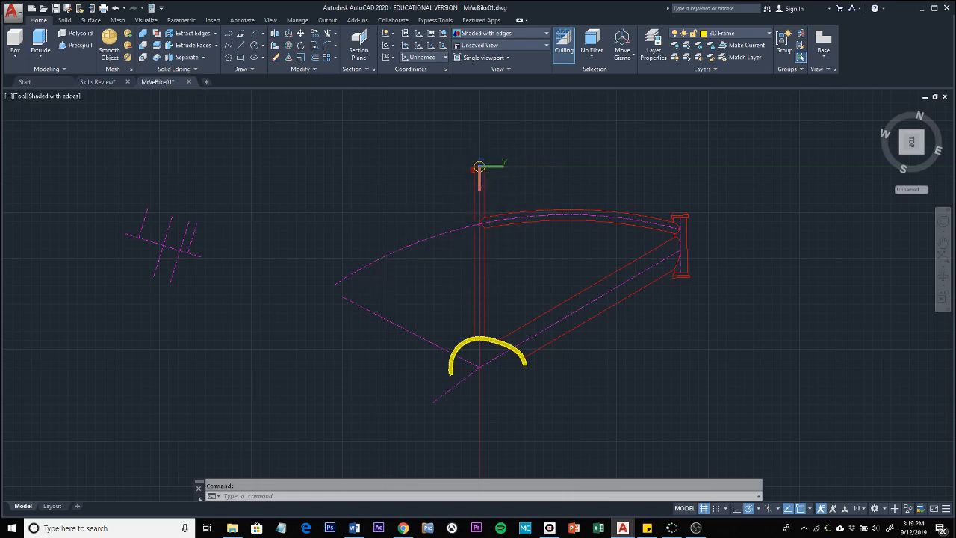
middle_click_drag(382, 277, 467, 200, "shift")
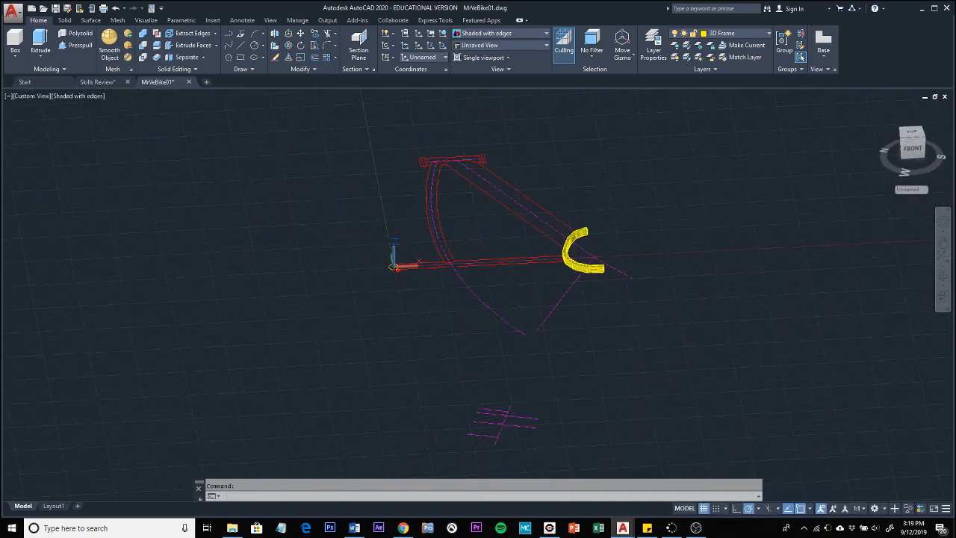
scroll(431, 251, "up", 4)
middle_click_drag(258, 266, 451, 222)
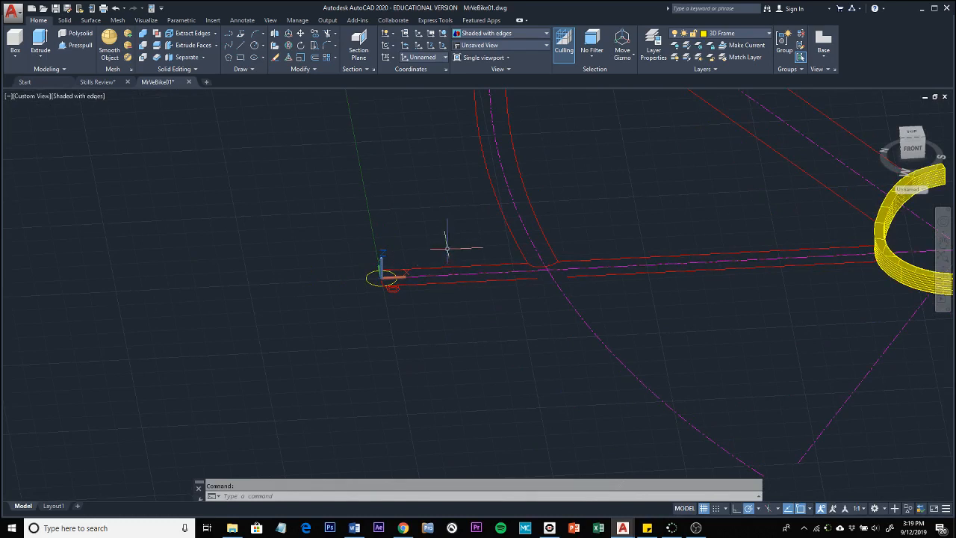
Rotate the UCS 90° about its Y axis so that Z runs along the seat tube's centreline
middle_click_drag(447, 248, 402, 246, "shift")
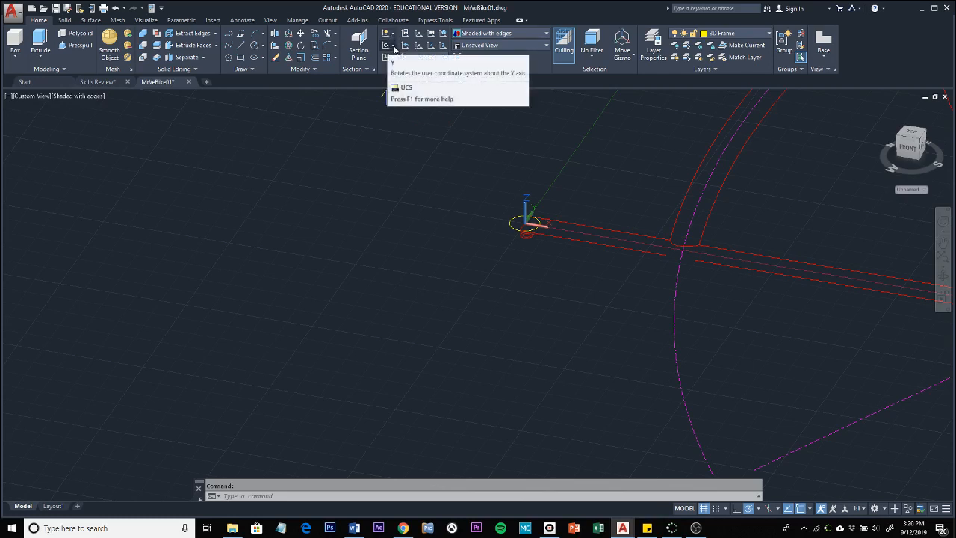
left_click(393, 46)
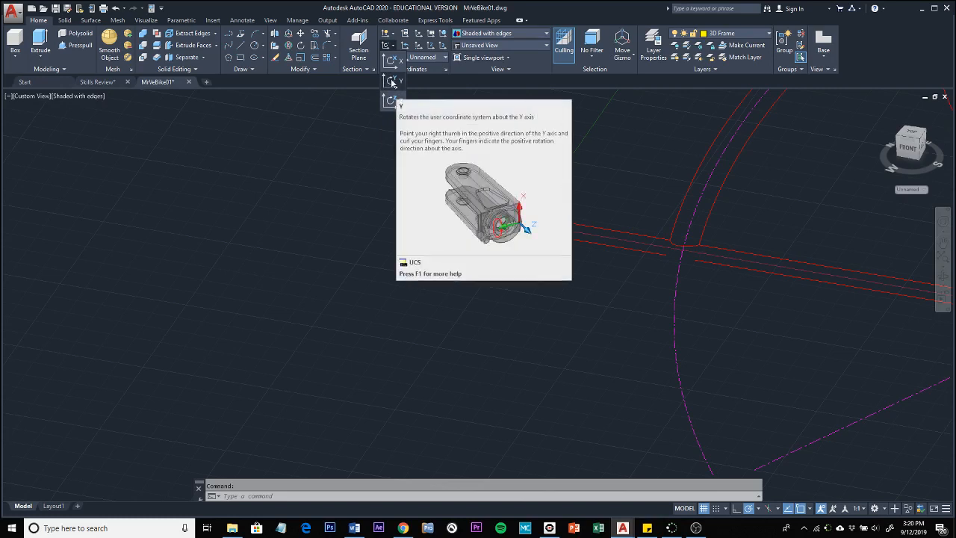
left_click(391, 83)
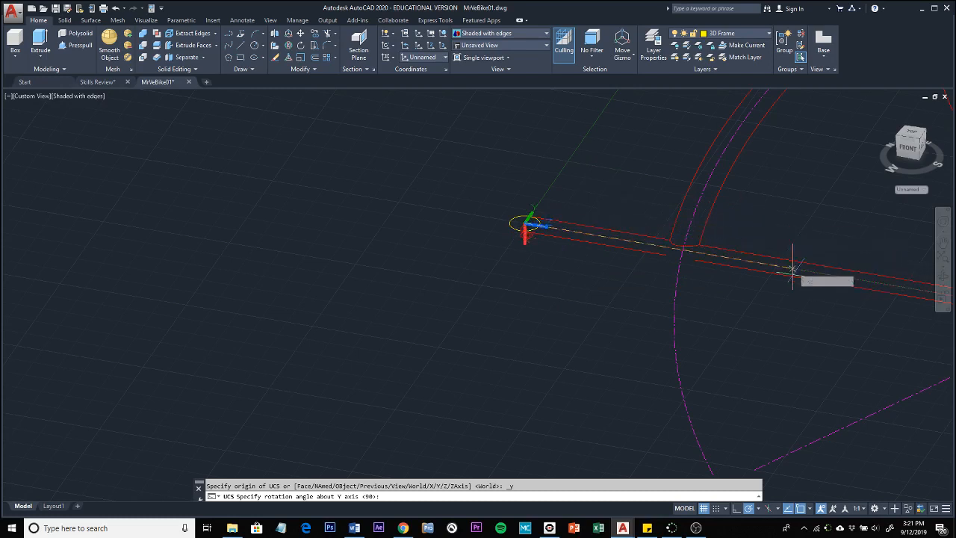
left_click(596, 301)
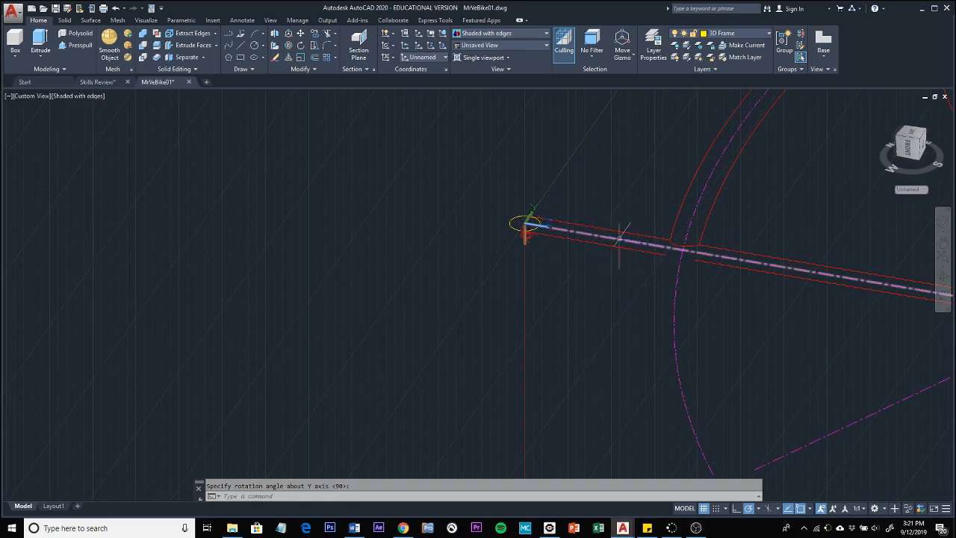
Erase the old seat tube circle and redraw it at the UCS origin with a 14.3 radius reaching the tube's corner endpoint
left_click(514, 228)
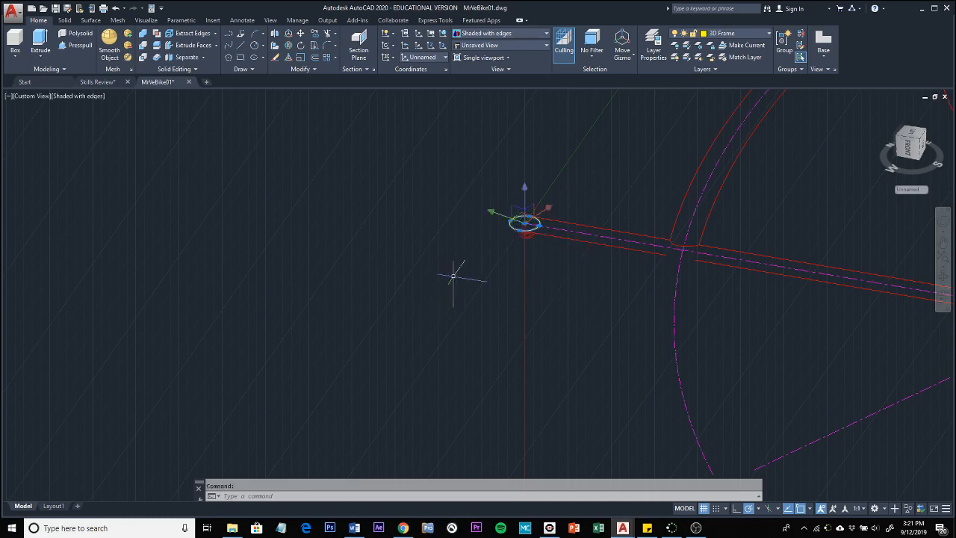
key("Delete")
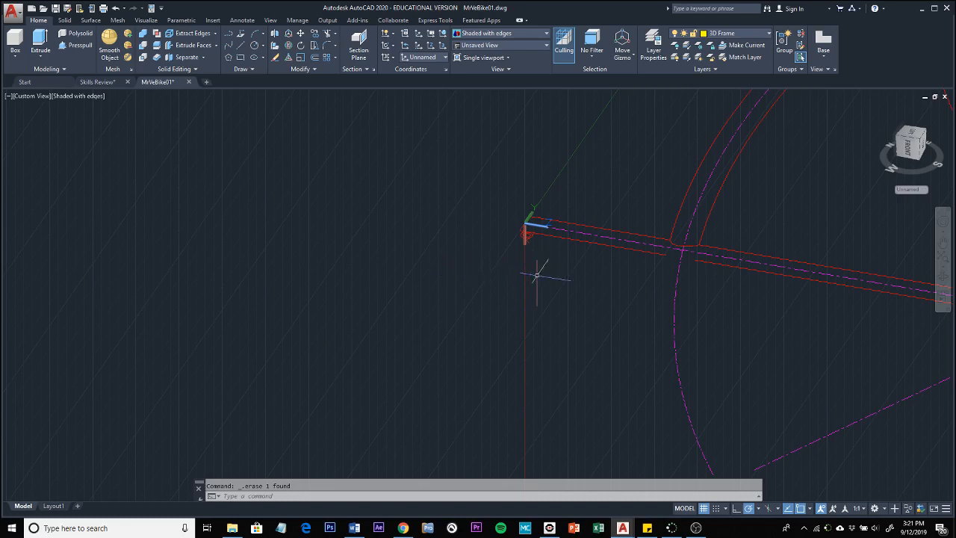
left_click(255, 44)
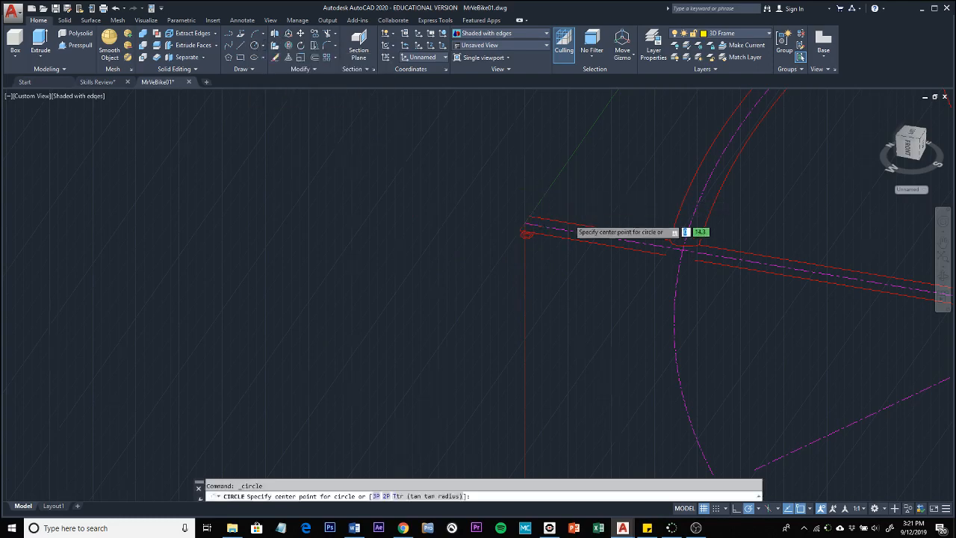
scroll(579, 197, "up", 1)
middle_click_drag(614, 183, 501, 206, "shift")
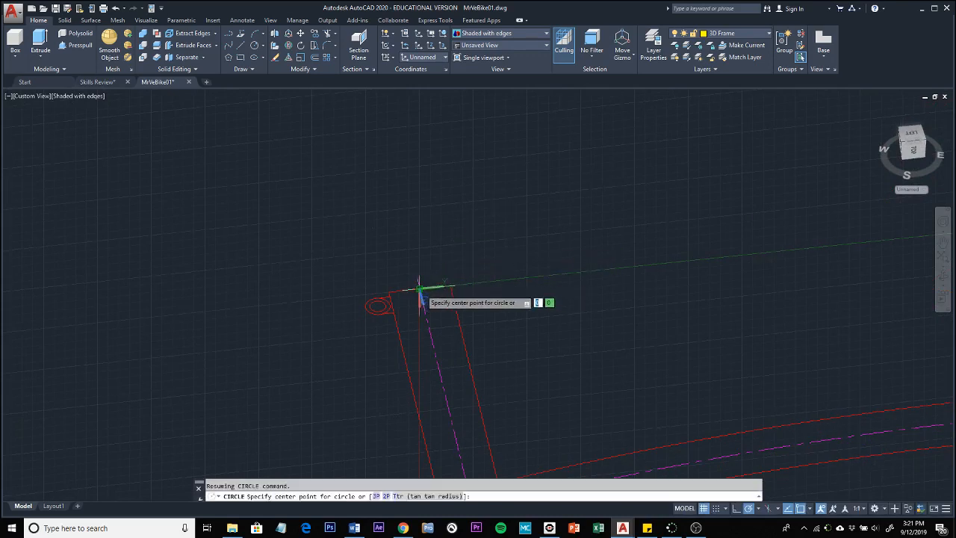
left_click(418, 288)
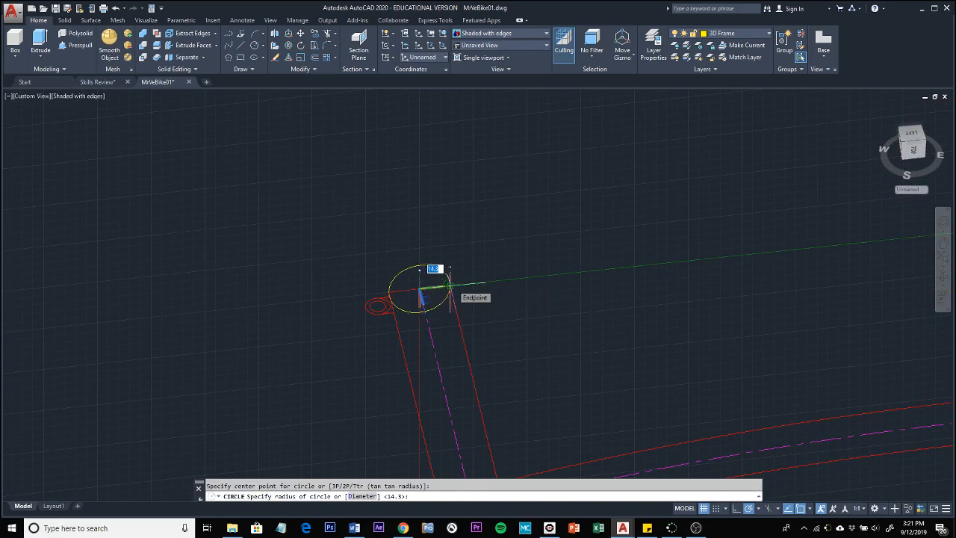
left_click(451, 285)
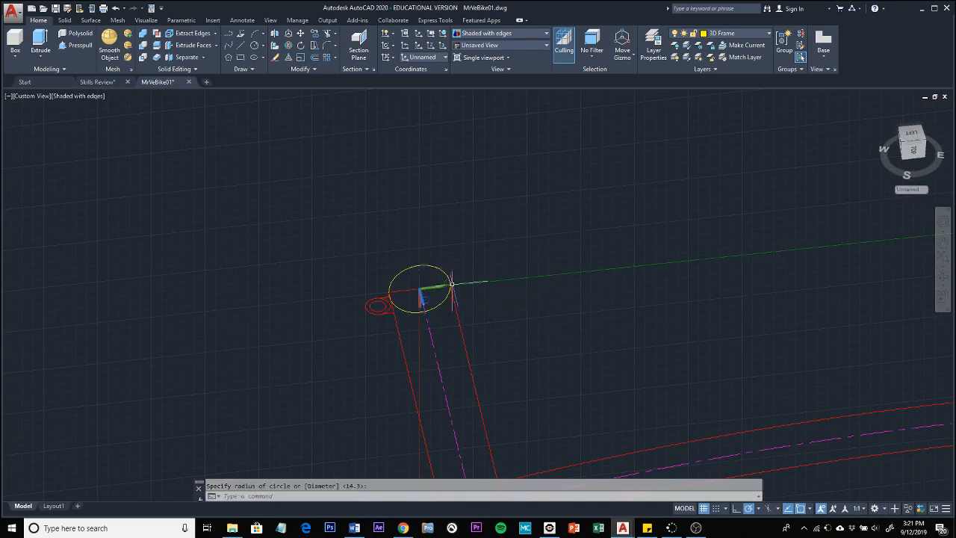
Trim away the lower half of the new circle, using the seat tube's end line as the cutting edge
middle_click_drag(557, 314, 589, 258, "shift")
key("Escape")
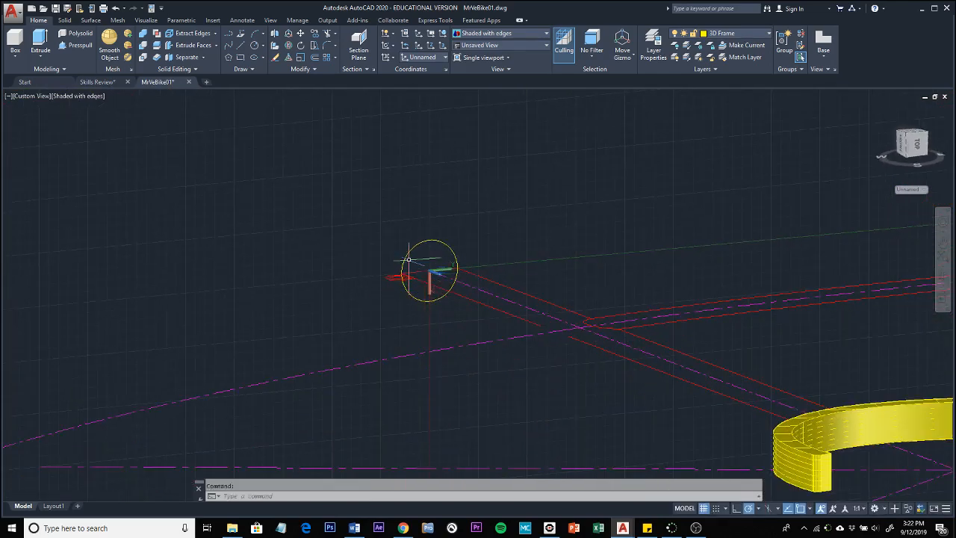
scroll(408, 259, "up", 4)
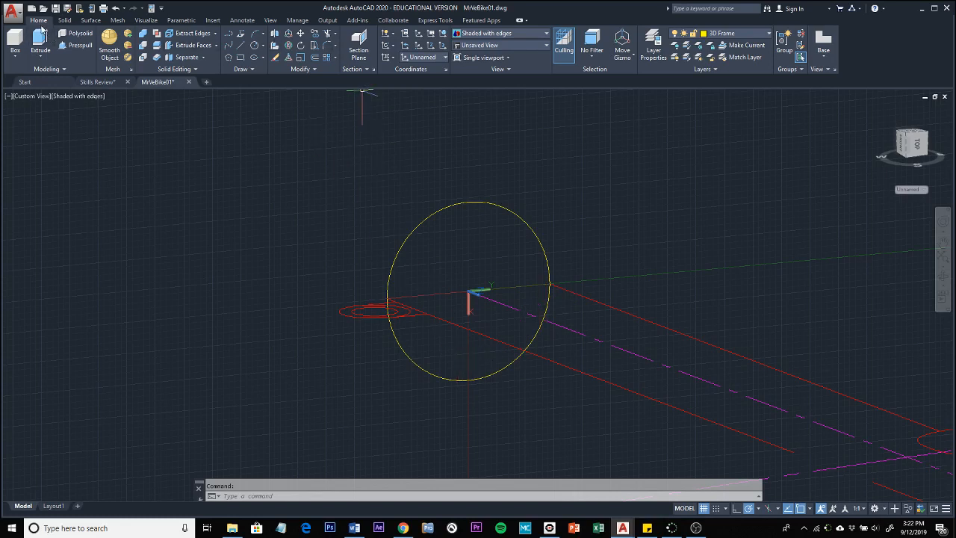
left_click(326, 36)
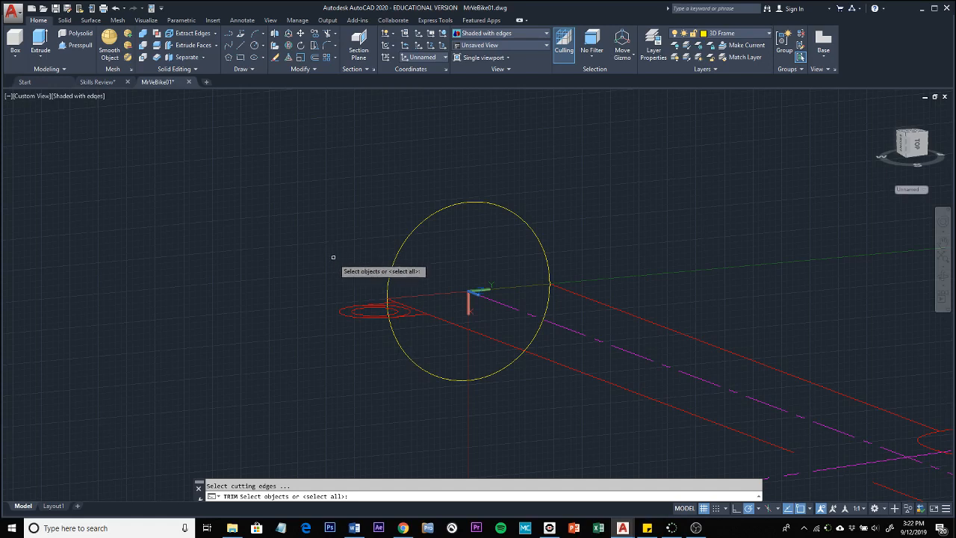
left_click(444, 293)
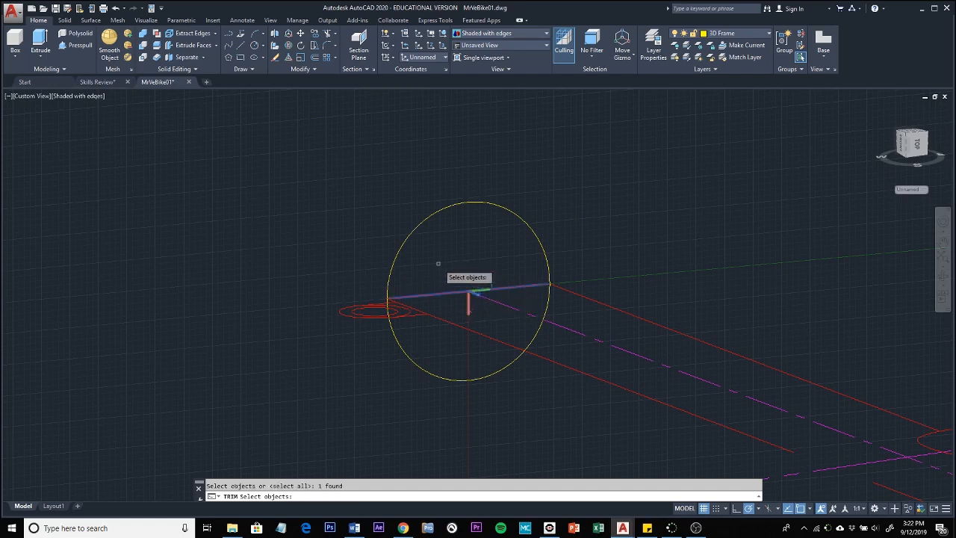
key("Return")
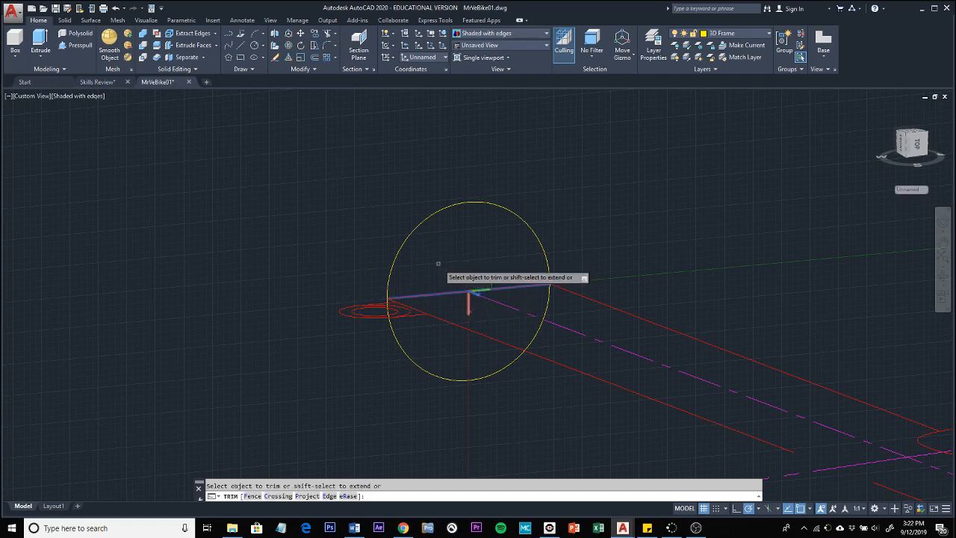
left_click(445, 378)
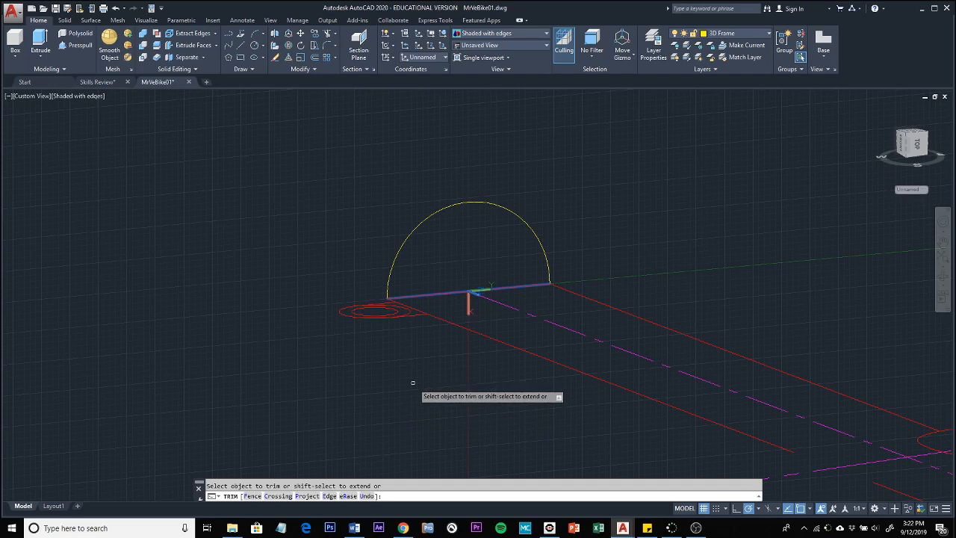
key("Escape")
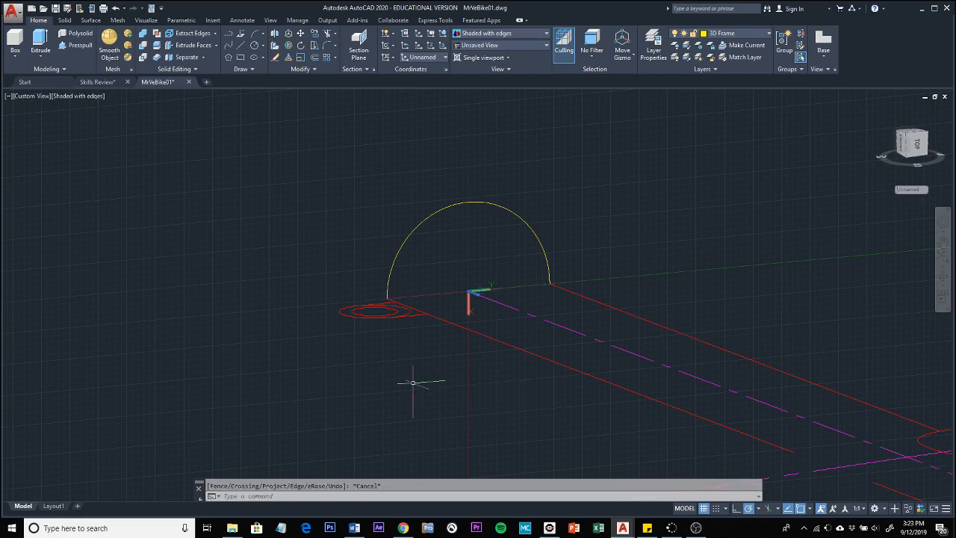
middle_click_drag(438, 384, 361, 309, "shift")
scroll(467, 409, "down", 5)
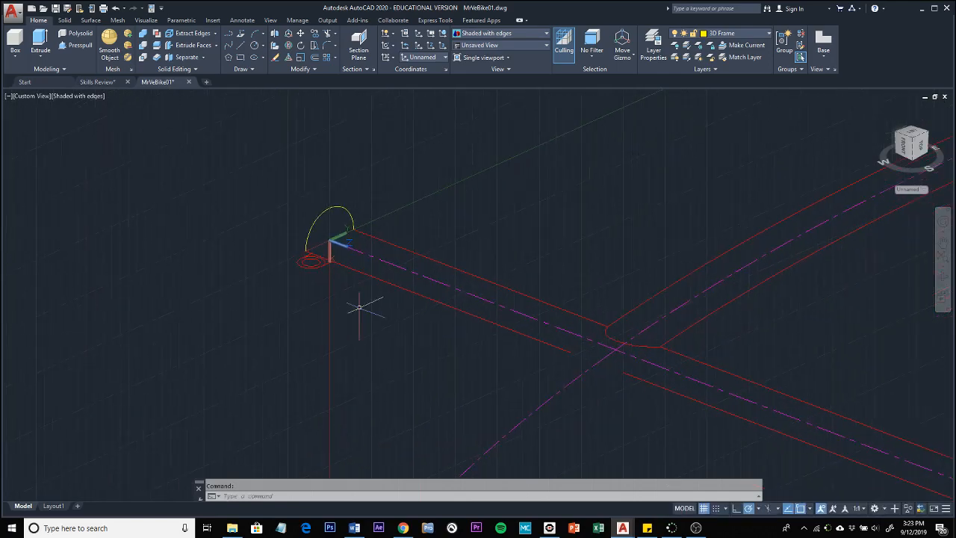
left_click(922, 9)
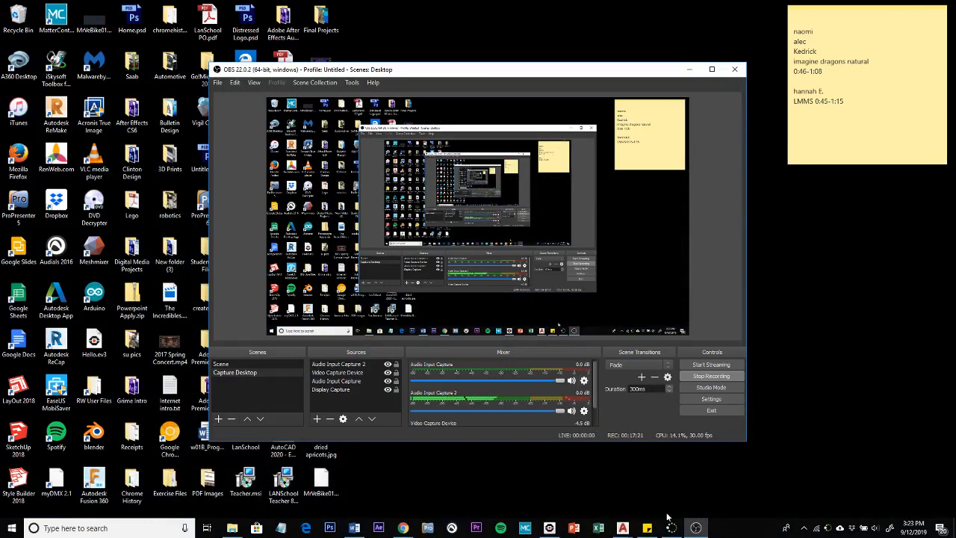